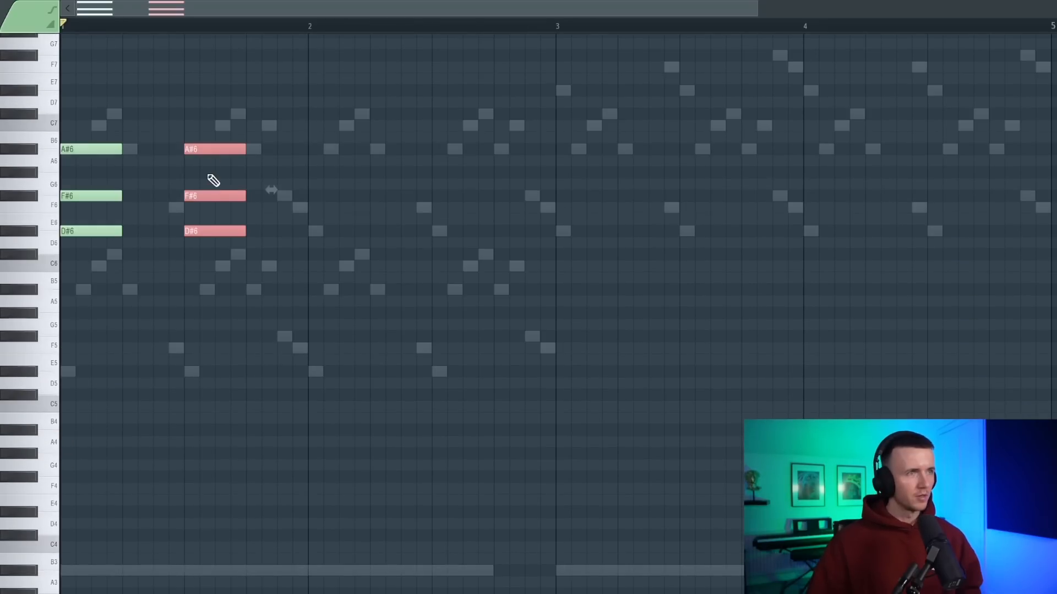
Lower the second pad chord's middle note to F6 and duplicate the two-chord pattern across all four bars.
drag(413, 306, 405, 345)
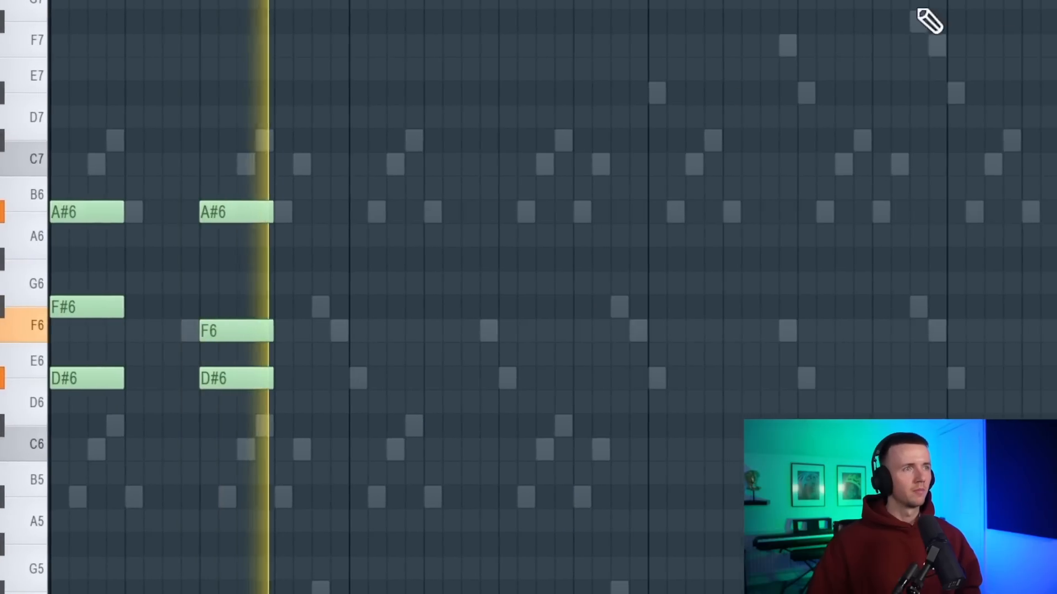
drag(969, 2, 264, 1)
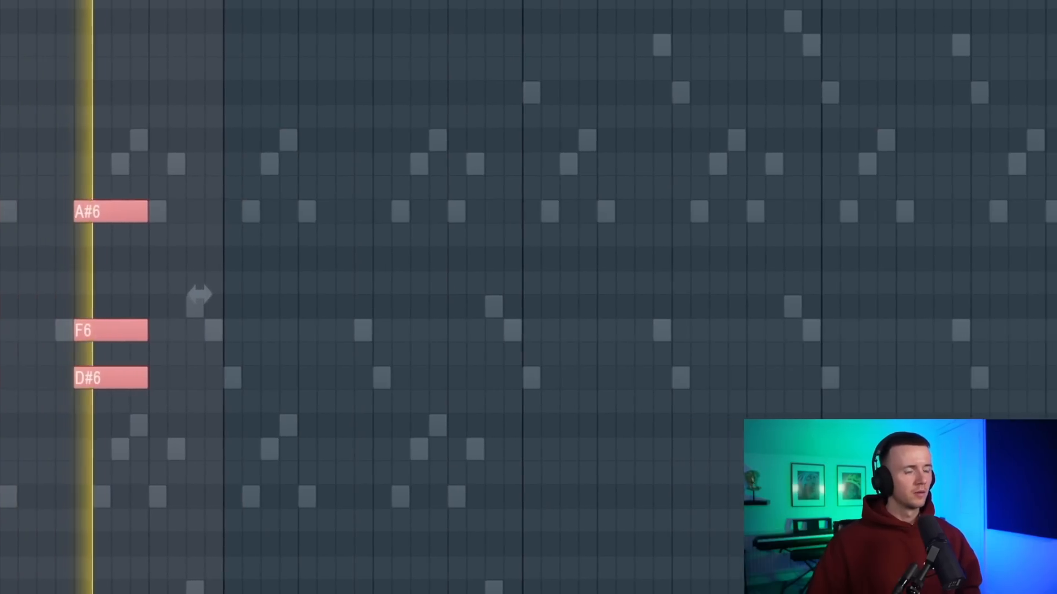
key(ctrl+b)
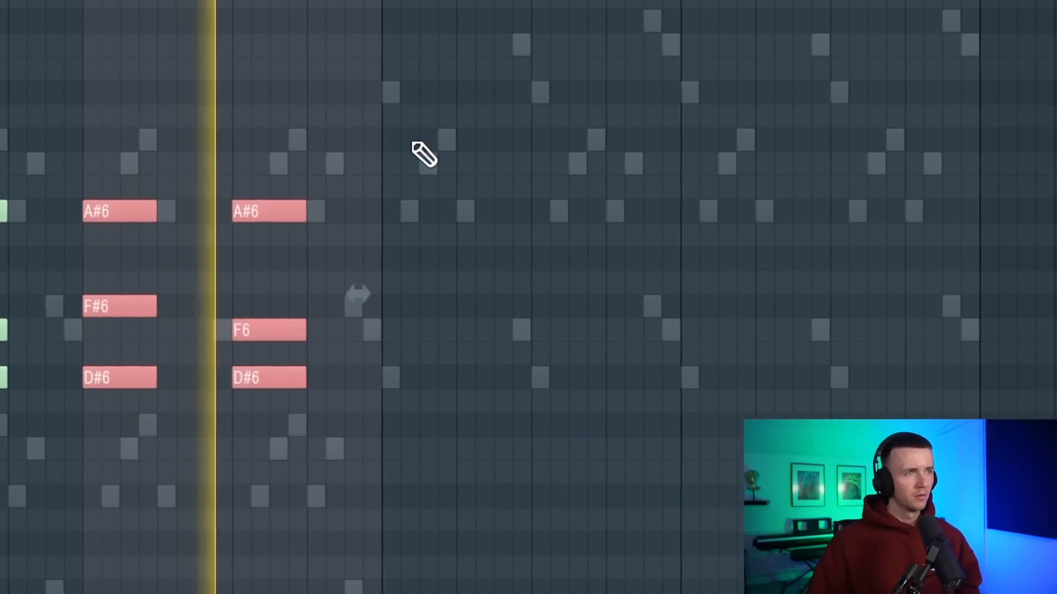
key(ctrl+b)
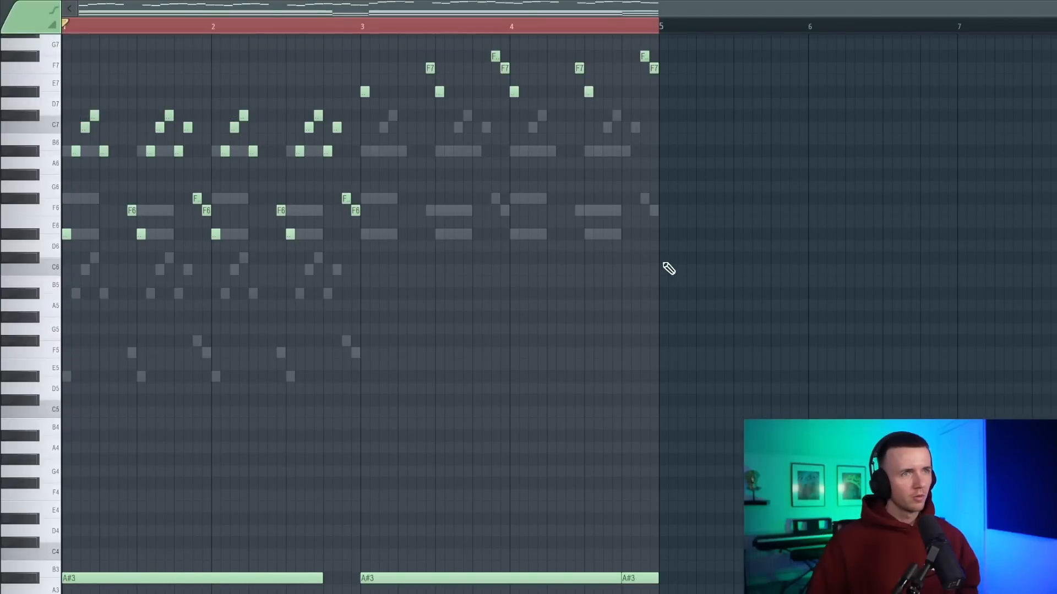
drag(748, 320, 62, 33)
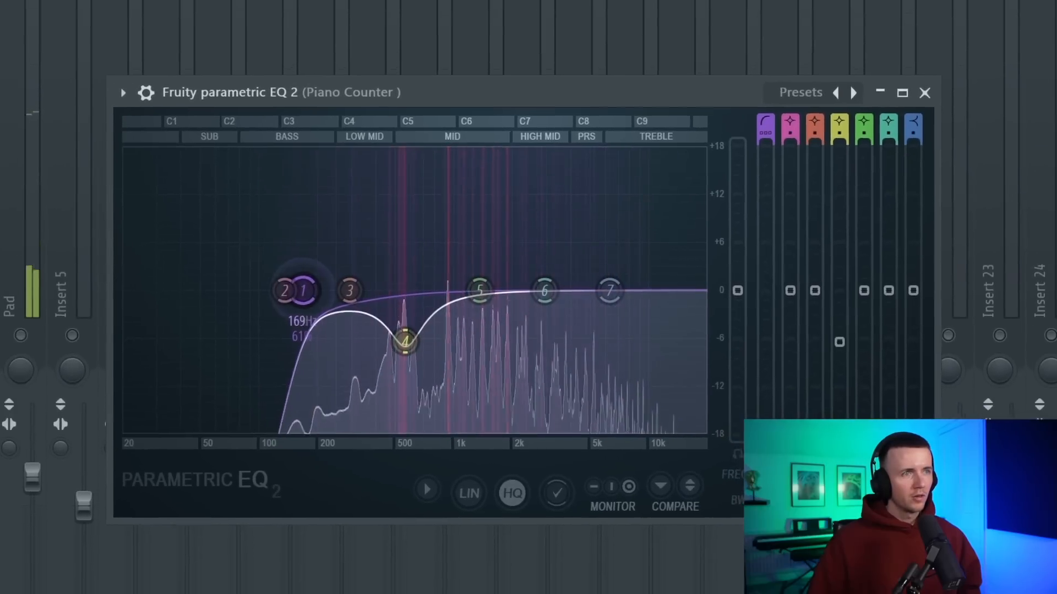
Adjust the low-cut band's frequency and the gain of band 4 near 500 Hz in the Piano Counter EQ.
drag(302, 291, 306, 291)
drag(405, 342, 403, 220)
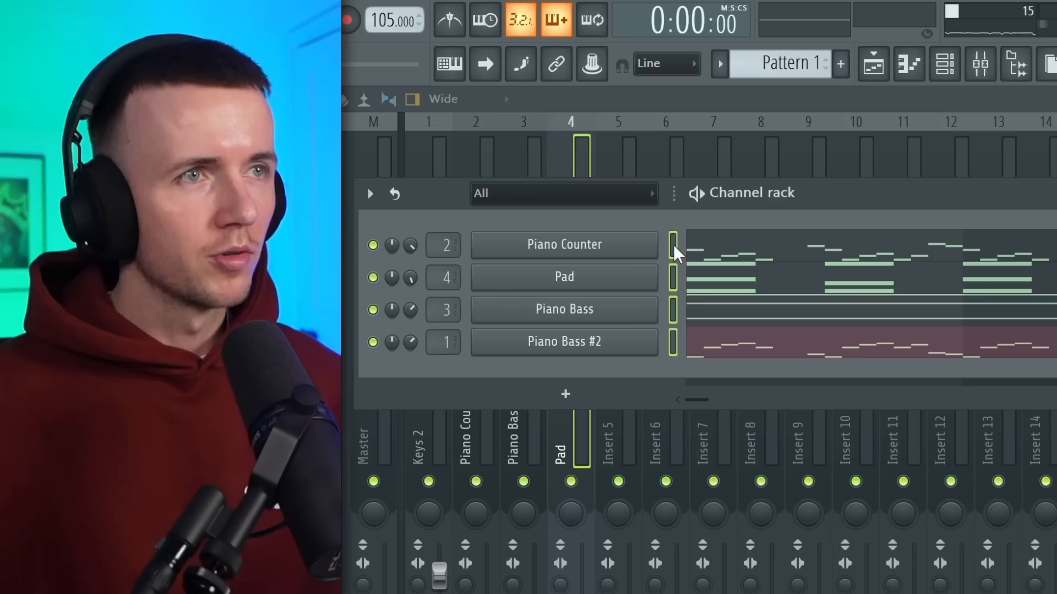
Transpose all four selected piano and pad channels together and play the result.
click(369, 193)
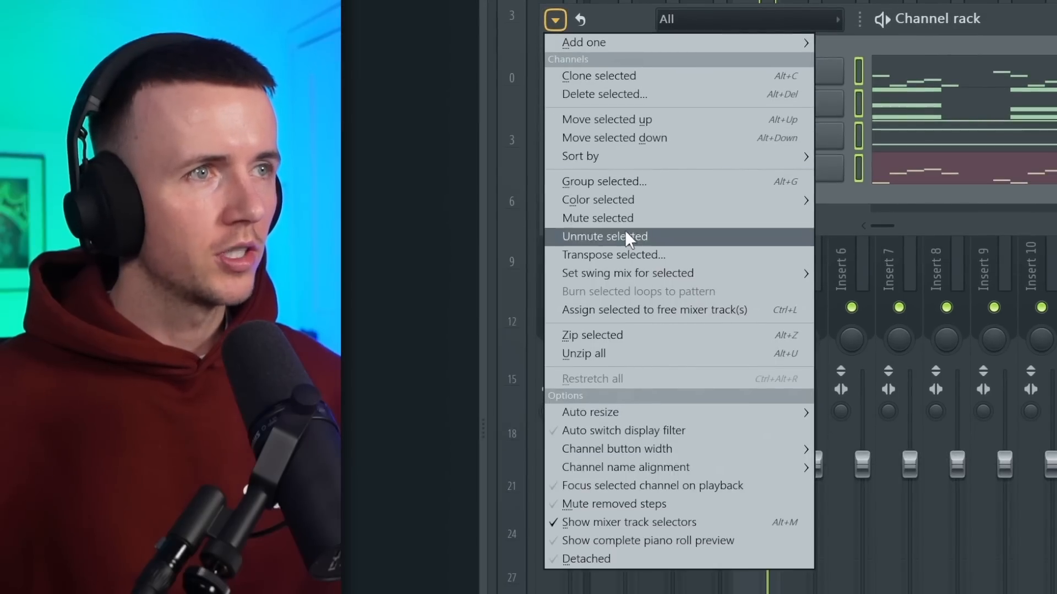
click(625, 252)
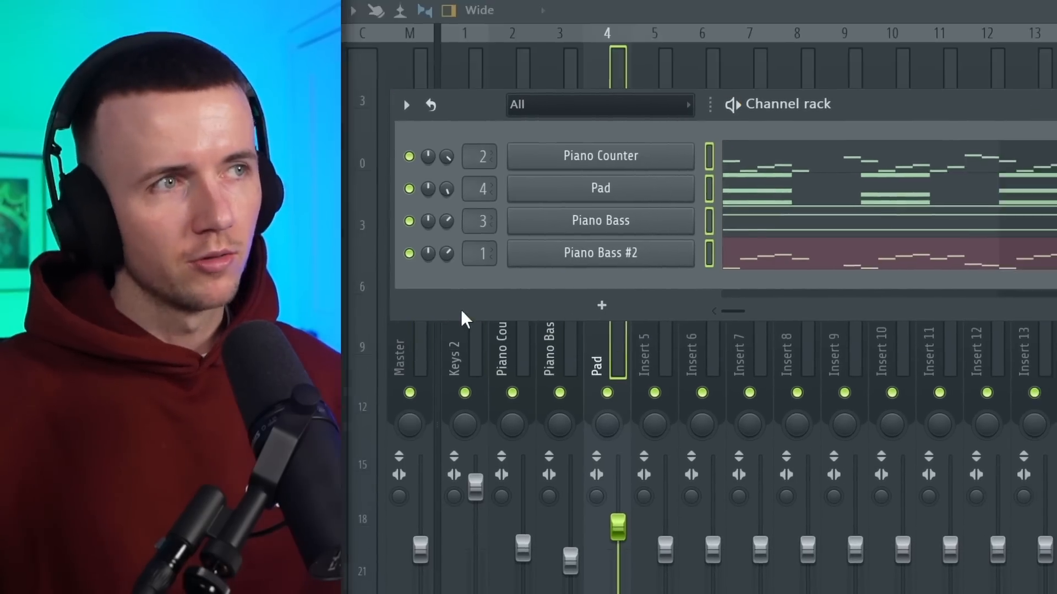
key(space)
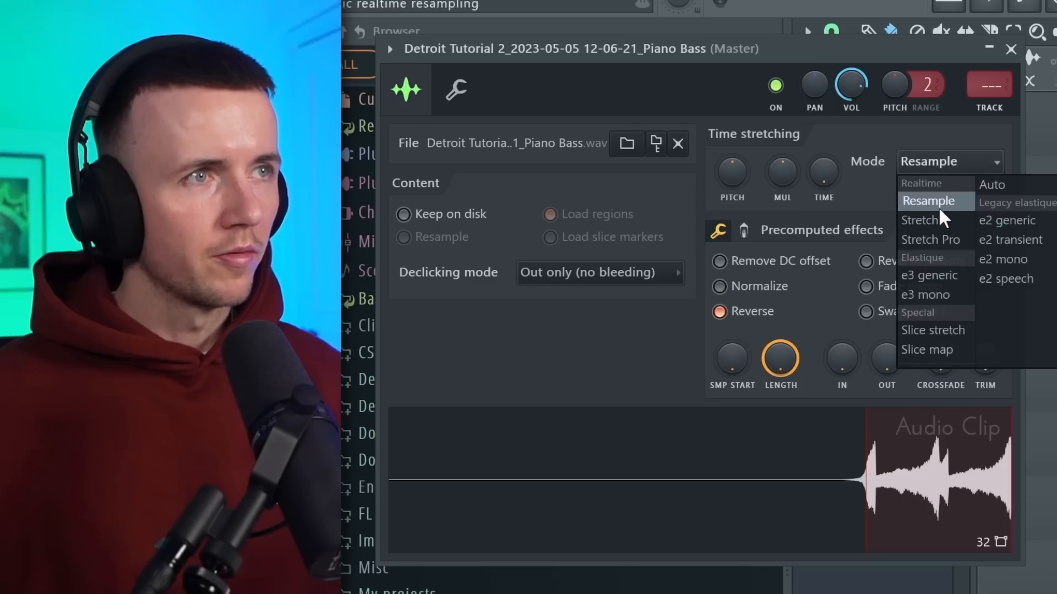
Set the time-stretching mode of the reversed Piano Bass audio clip to Stretch.
click(924, 221)
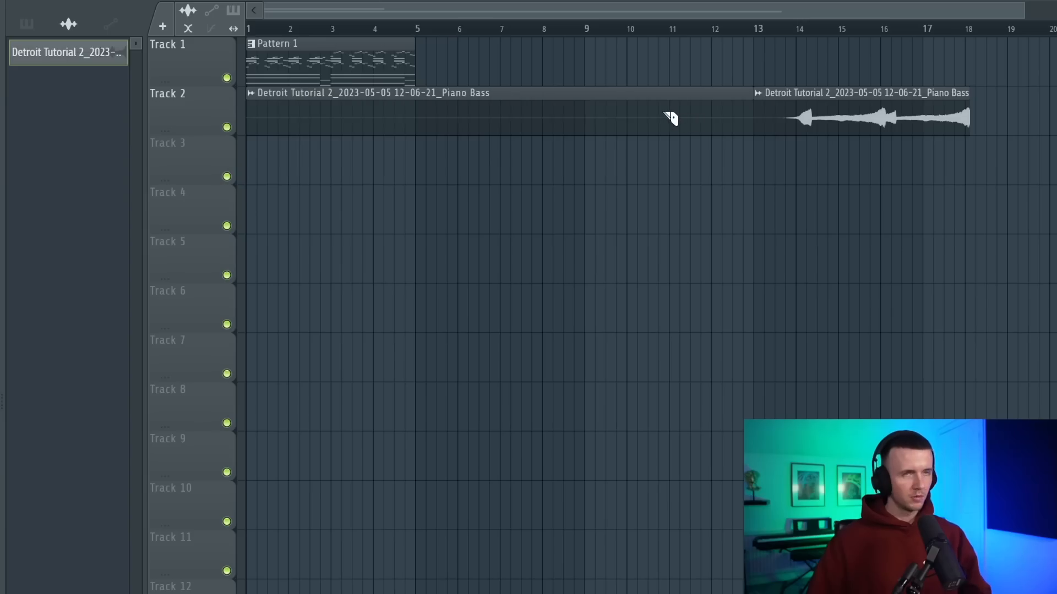
Delete the silent first piece of the reversed clip on Track 2 and move the remaining piece to bar 1.
right_click(665, 113)
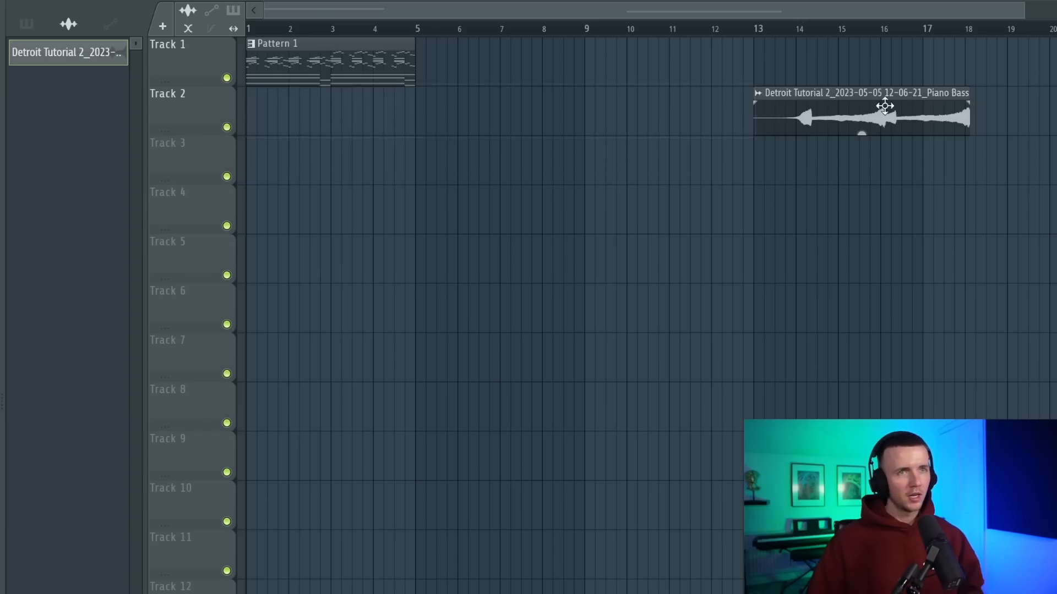
drag(884, 105, 377, 103)
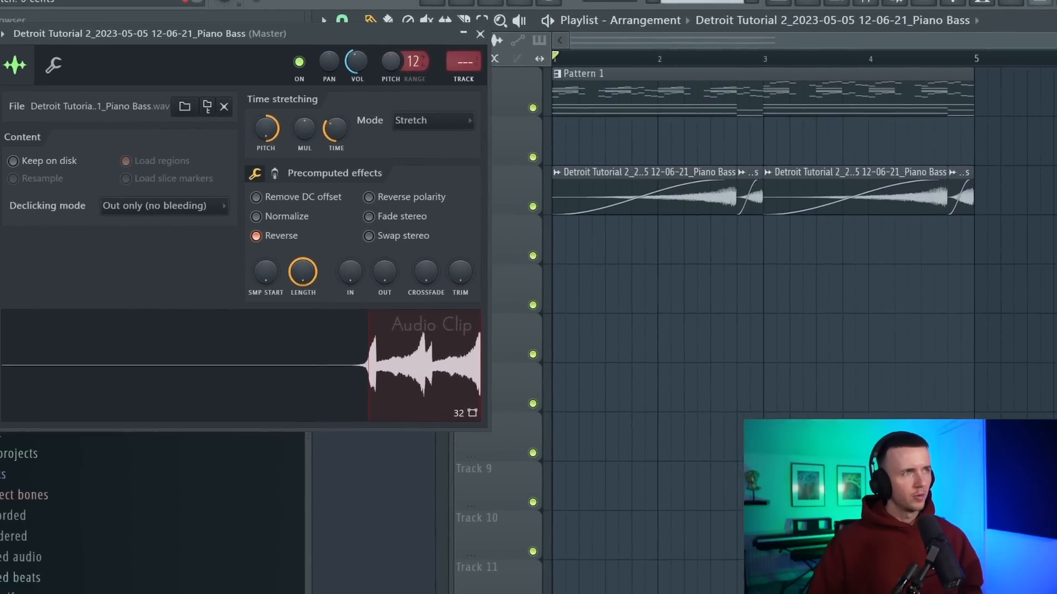
Raise the pitch of the reversed Piano Bass clip and play the arrangement.
drag(392, 63, 392, 22)
key(space)
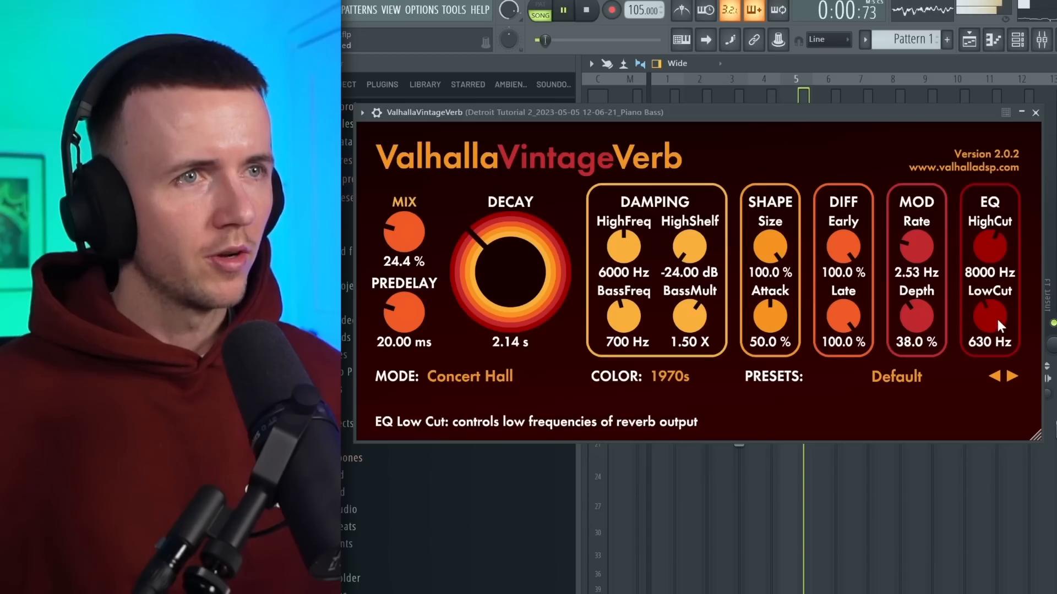
Raise the low-cut frequency of the reversed piano's VintageVerb reverb and of band 1 in the Insert 6 EQ.
drag(997, 319, 994, 291)
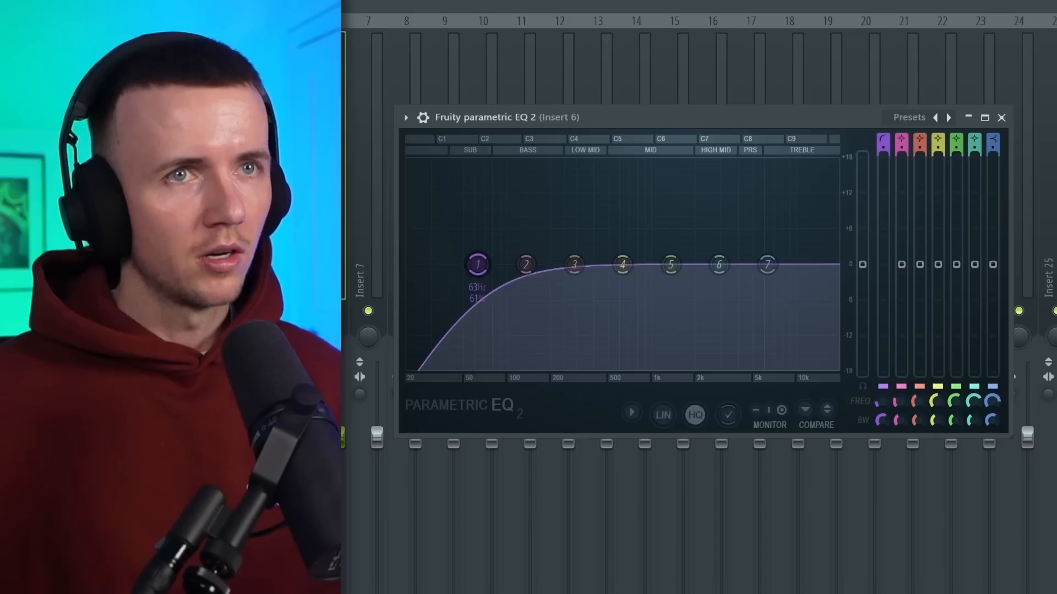
drag(478, 265, 535, 265)
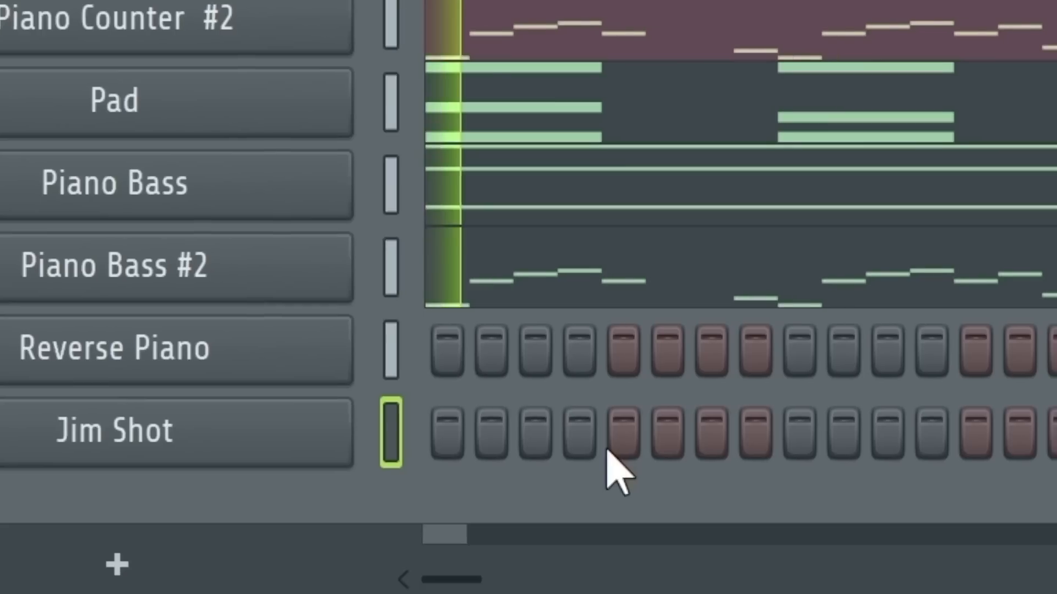
Place a Jim Shot hit on every eighth step, starting at step 5, throughout the four-bar pattern.
click(623, 433)
click(791, 435)
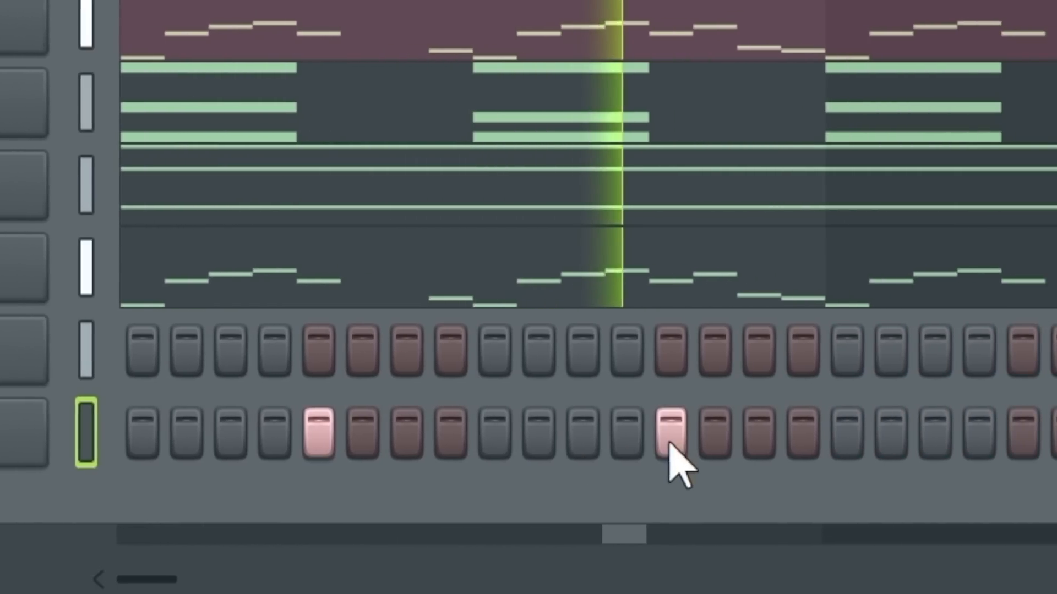
click(884, 432)
click(935, 441)
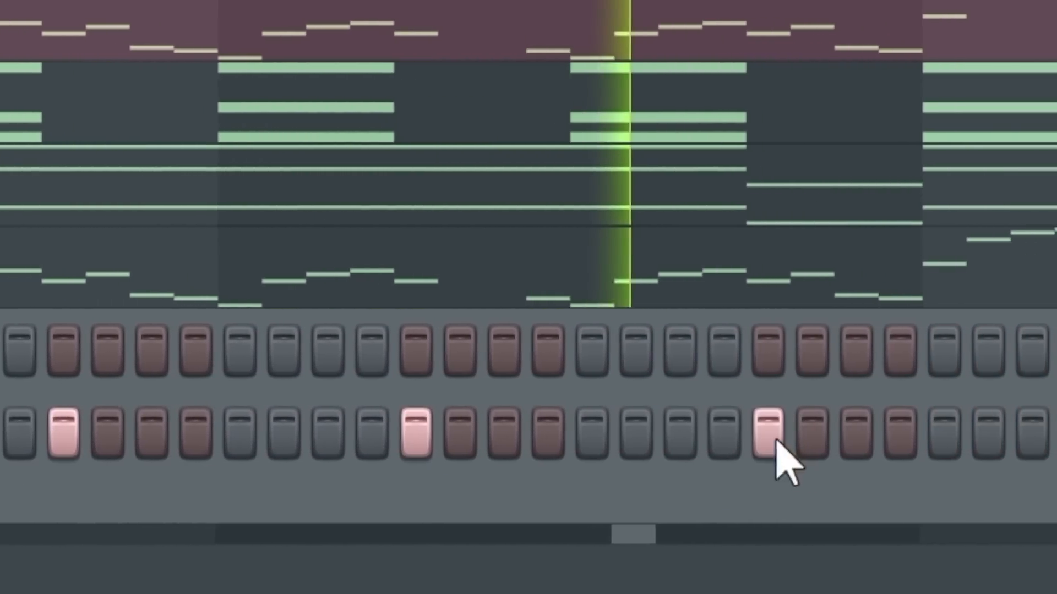
click(947, 435)
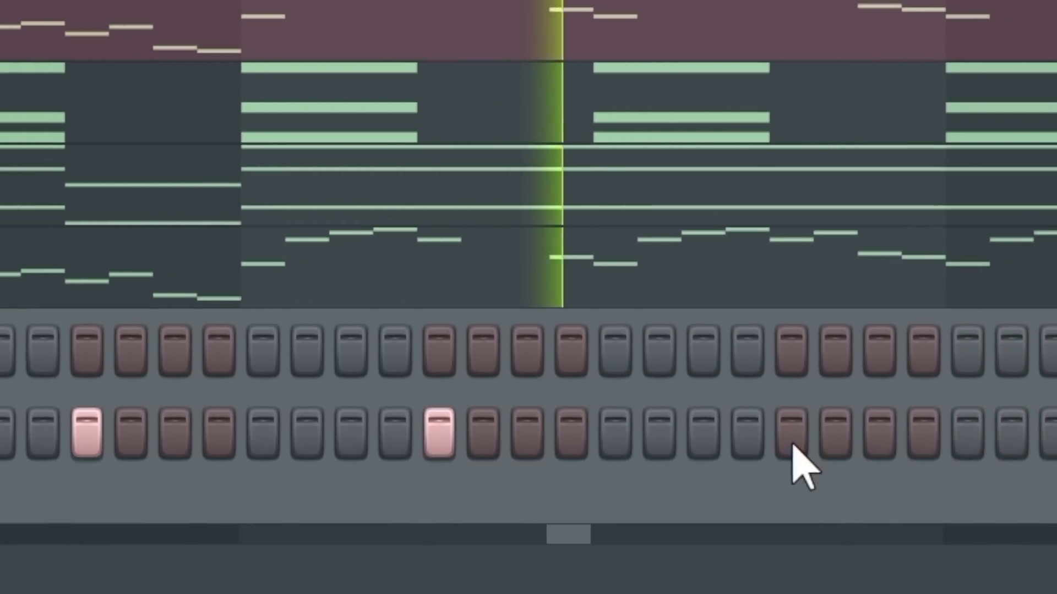
click(960, 440)
click(980, 434)
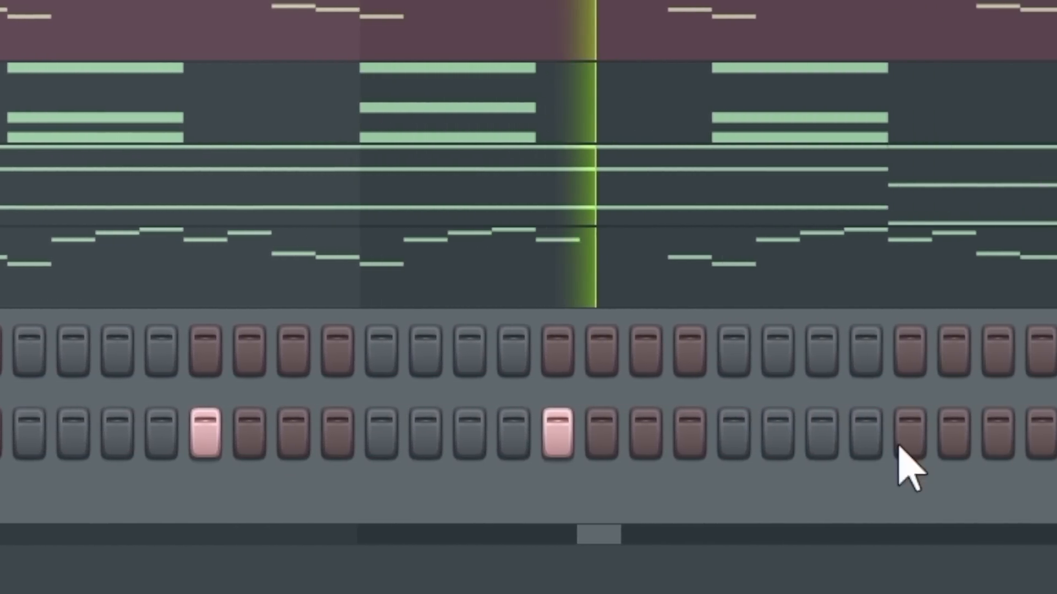
click(1037, 435)
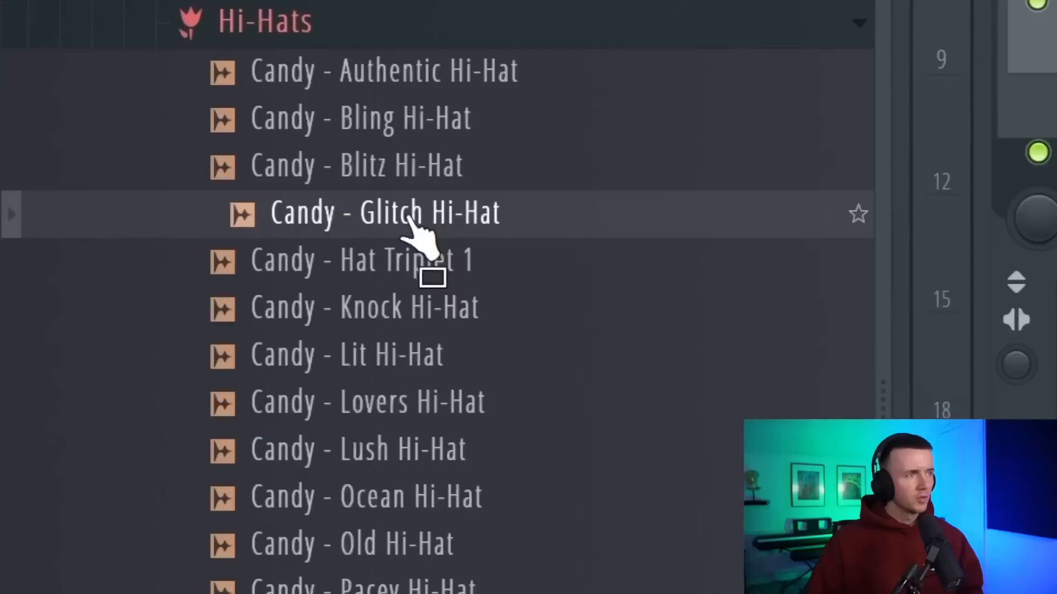
Add the Candy - Glitch Hi-Hat sample to the channel rack.
drag(410, 219, 514, 453)
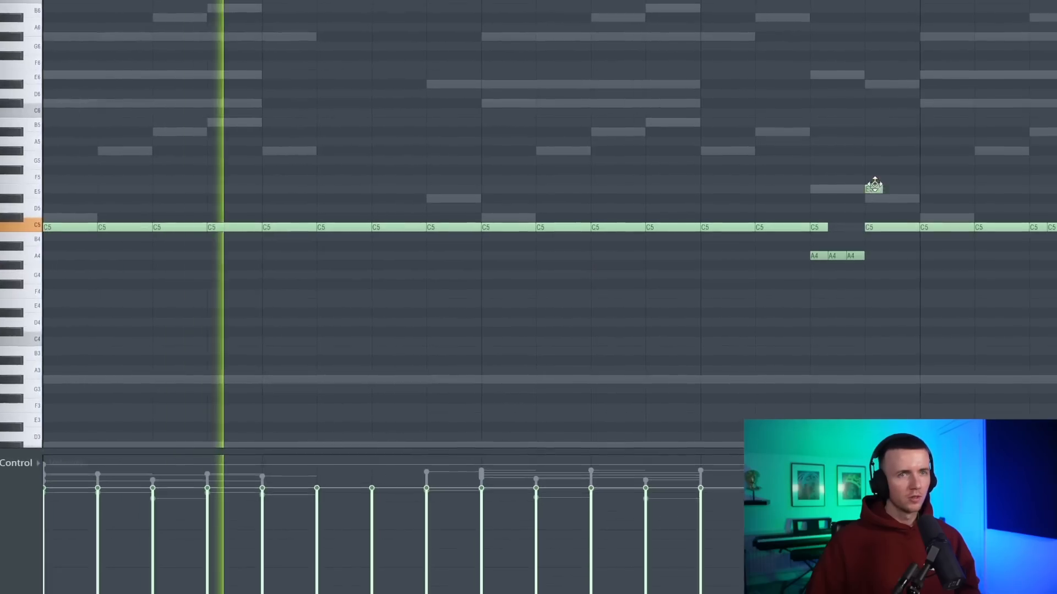
Raise the short hi-hat note at the end of bar 1 to F5 and duplicate the two-bar hi-hat pattern into bars 3 and 4.
drag(874, 186, 932, 176)
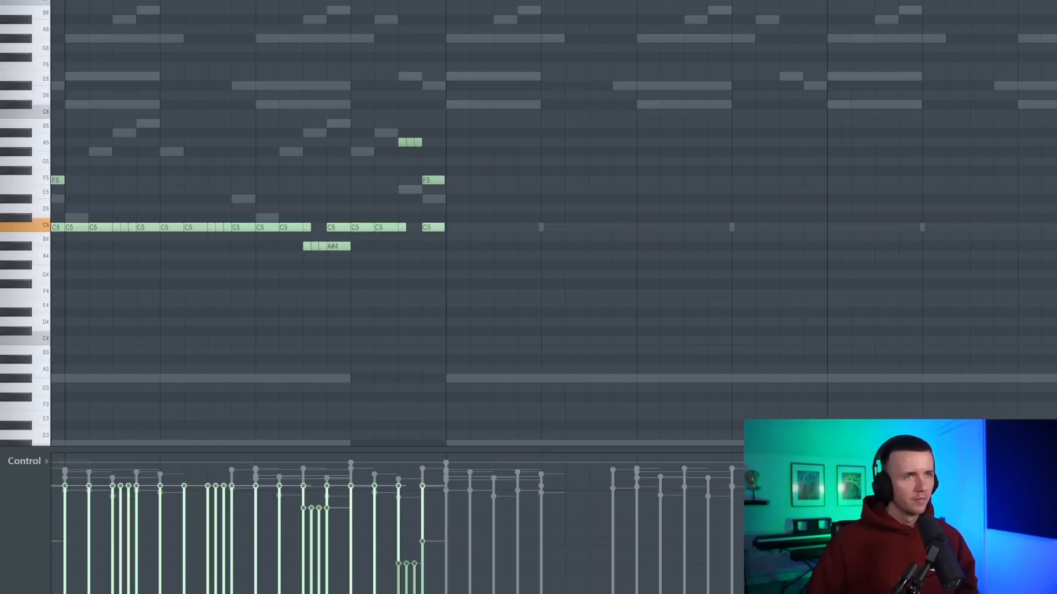
key(ctrl+a)
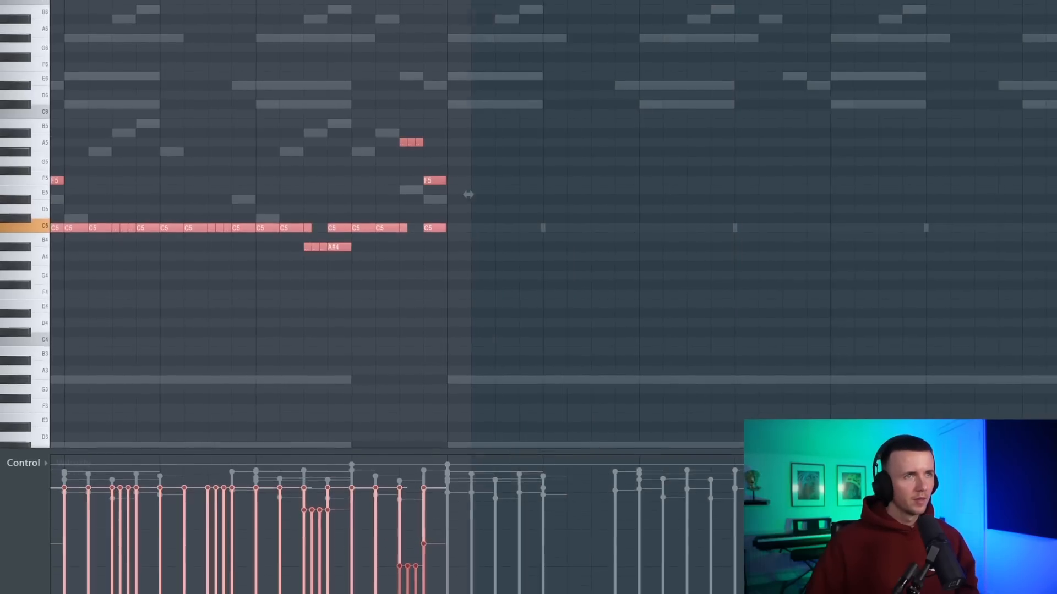
key(ctrl+b)
scroll(426, 55, down, 5)
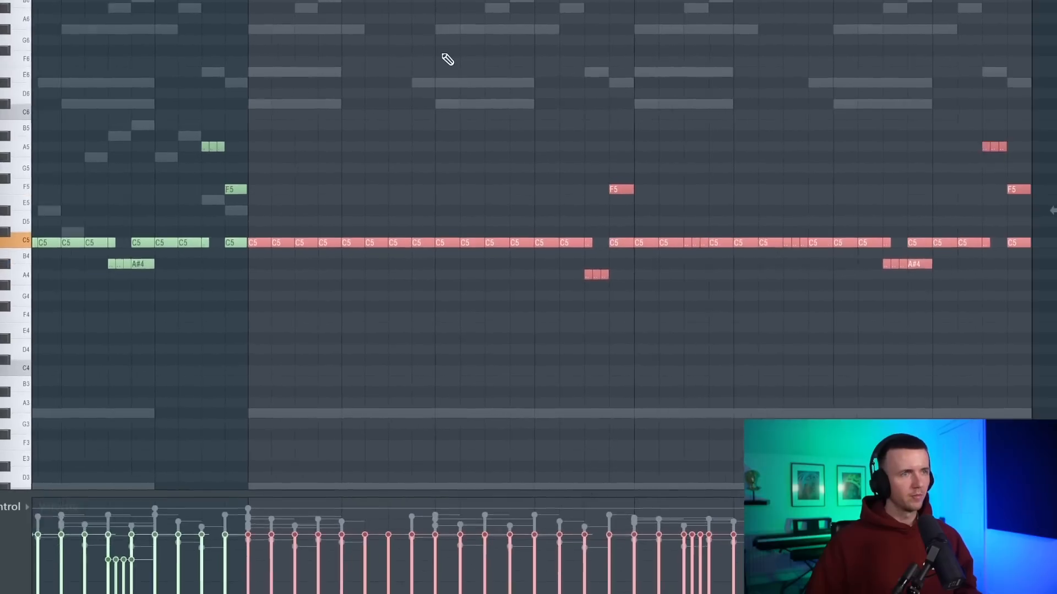
key(ctrl+d)
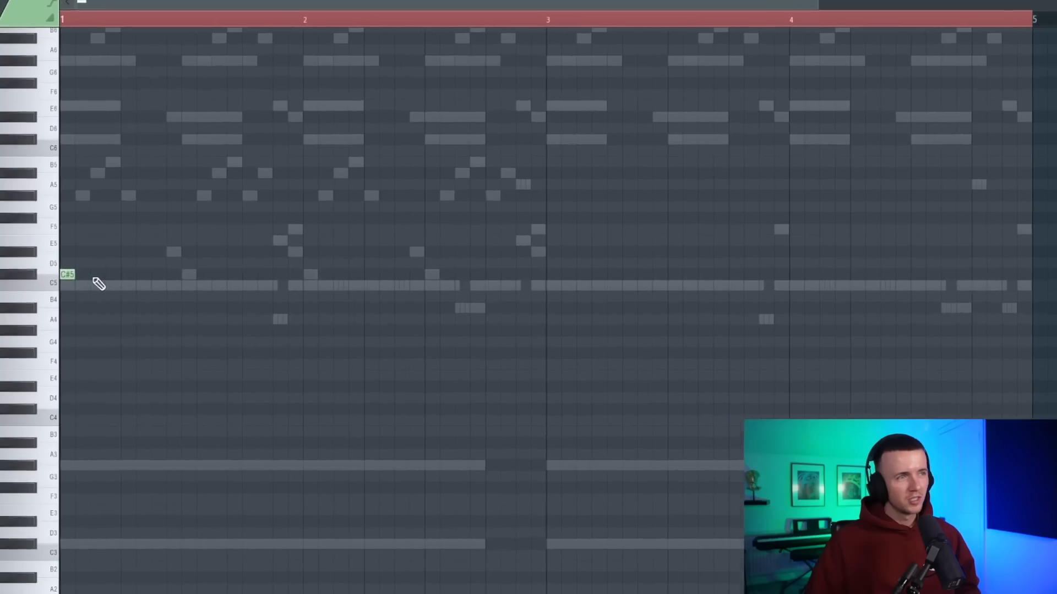
Draw bass notes on C#5 at steps 4 and 7 of bars 1 and 2, and on G#4 at step 13 of bar 2.
click(112, 274)
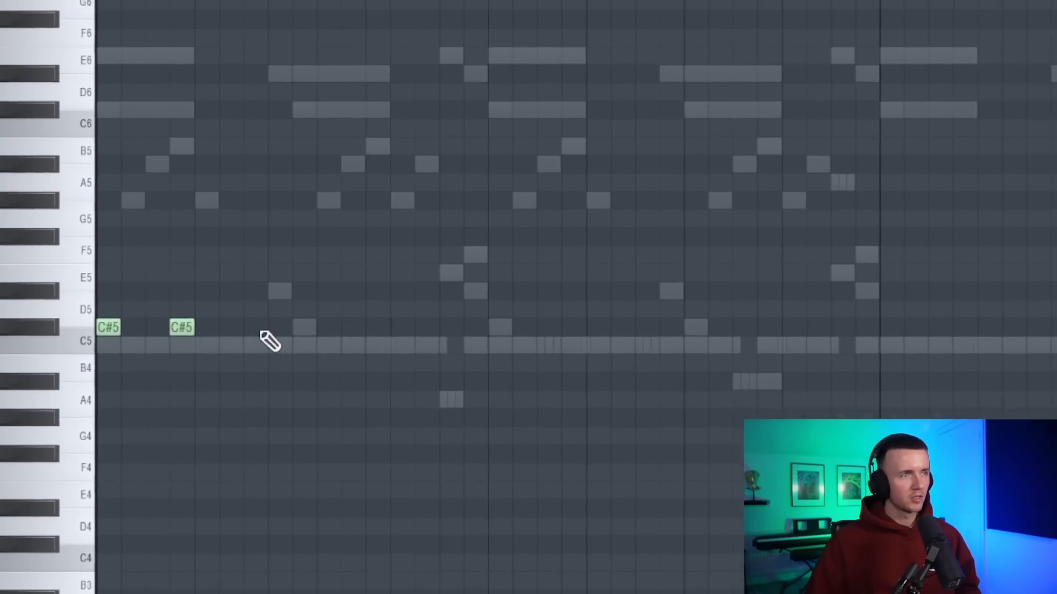
click(160, 275)
key(space)
click(344, 275)
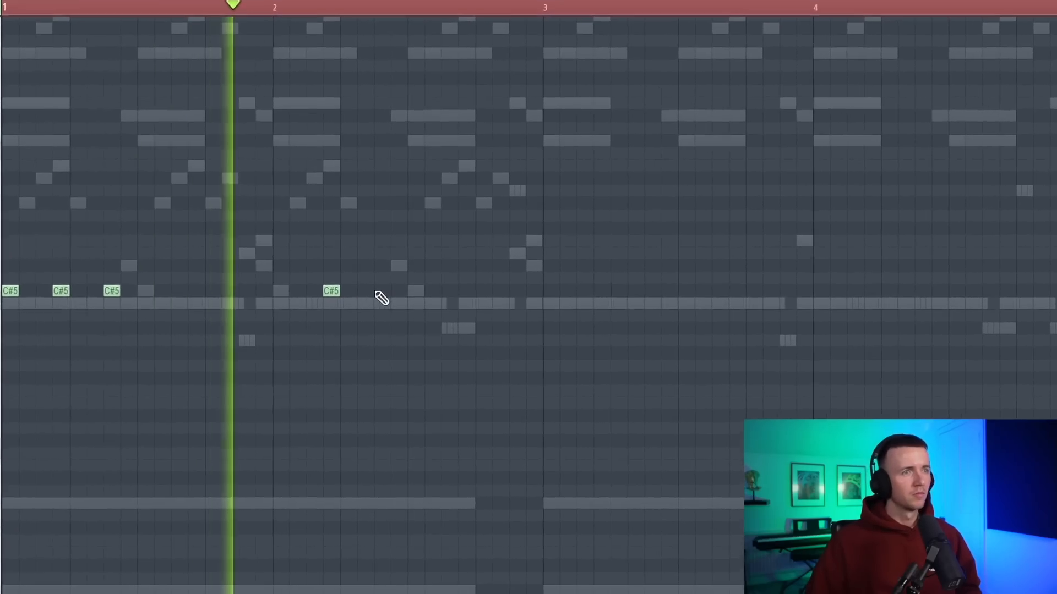
click(379, 301)
key(space)
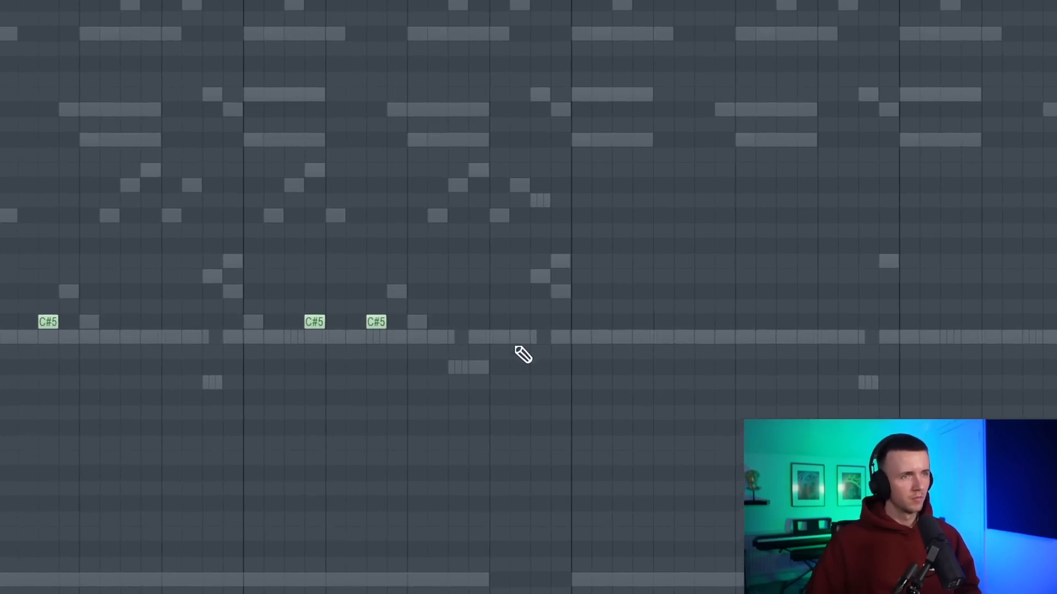
click(472, 583)
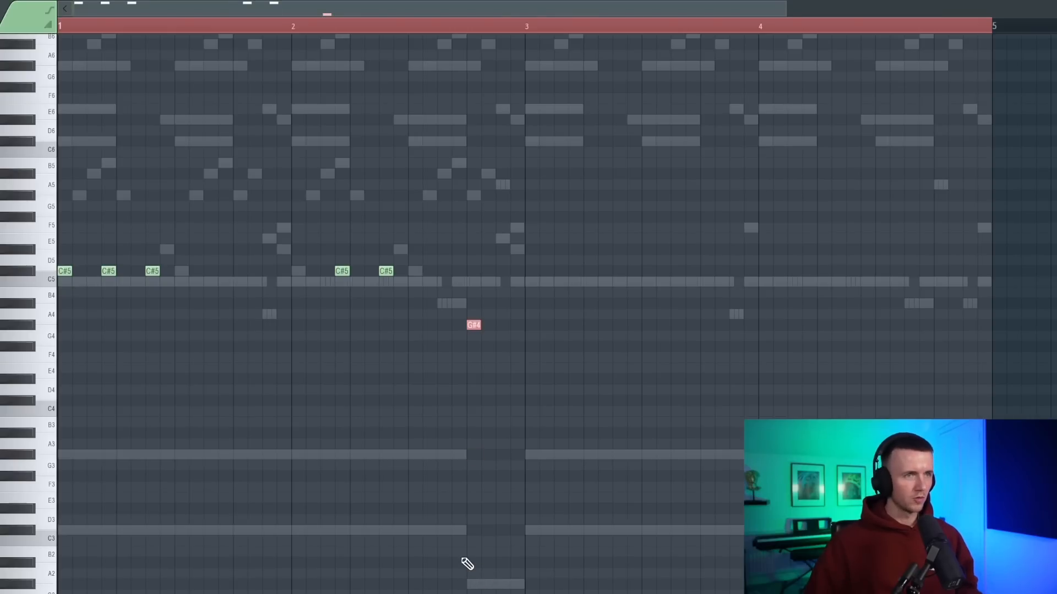
Duplicate the two-bar bass pattern into bars 3 and 4 and clear the selection.
drag(721, 35, 533, 26)
key(ctrl+b)
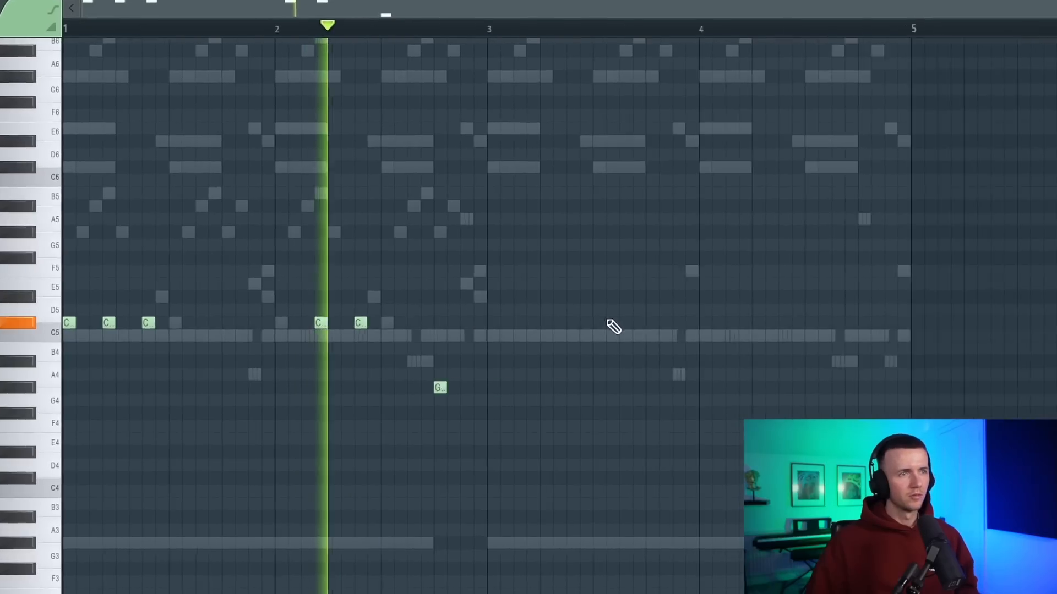
drag(606, 30, 435, 25)
key(ctrl+b)
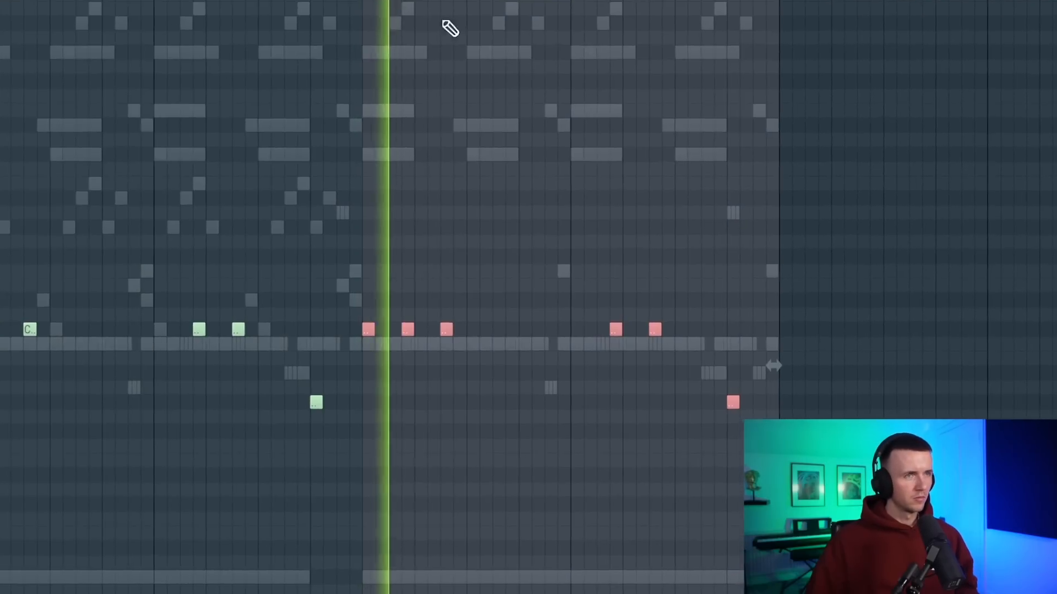
key(ctrl+a)
key(ctrl+d)
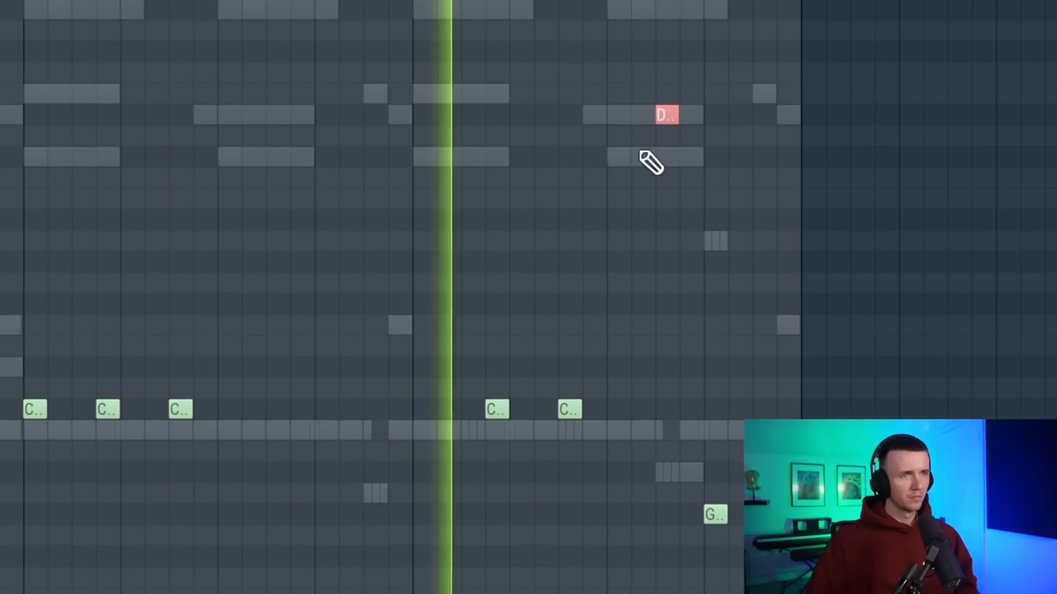
Lower the selected D#6 bass note in bar 4 by an octave and deselect it.
key(ctrl+Down)
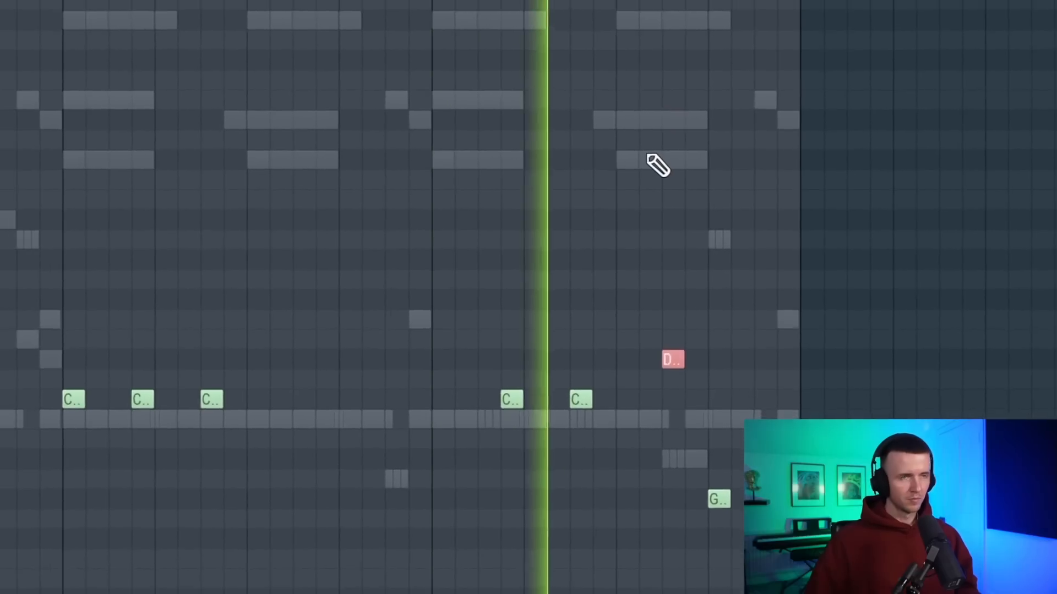
key(ctrl+d)
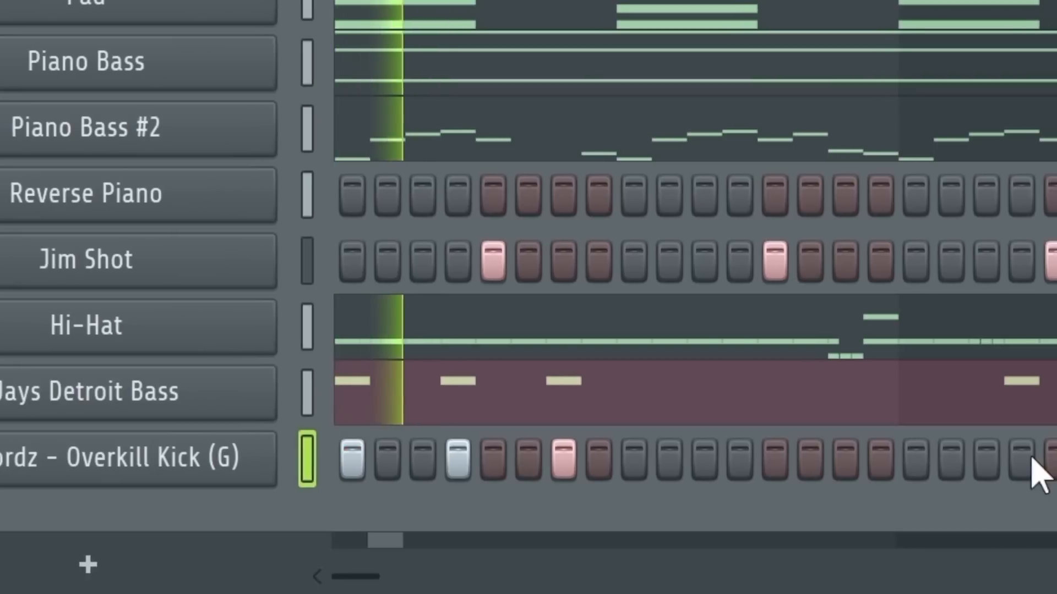
Place kick hits on steps 4 and 7 of bars 2 and 4, and on steps 1, 4 and 7 of bar 3.
click(1029, 457)
click(989, 458)
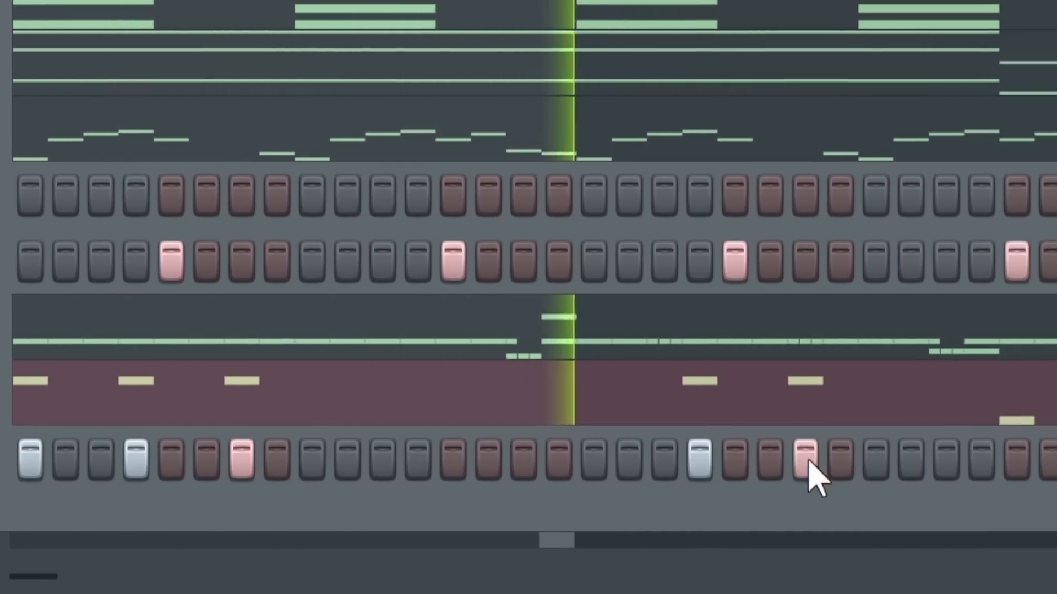
click(940, 457)
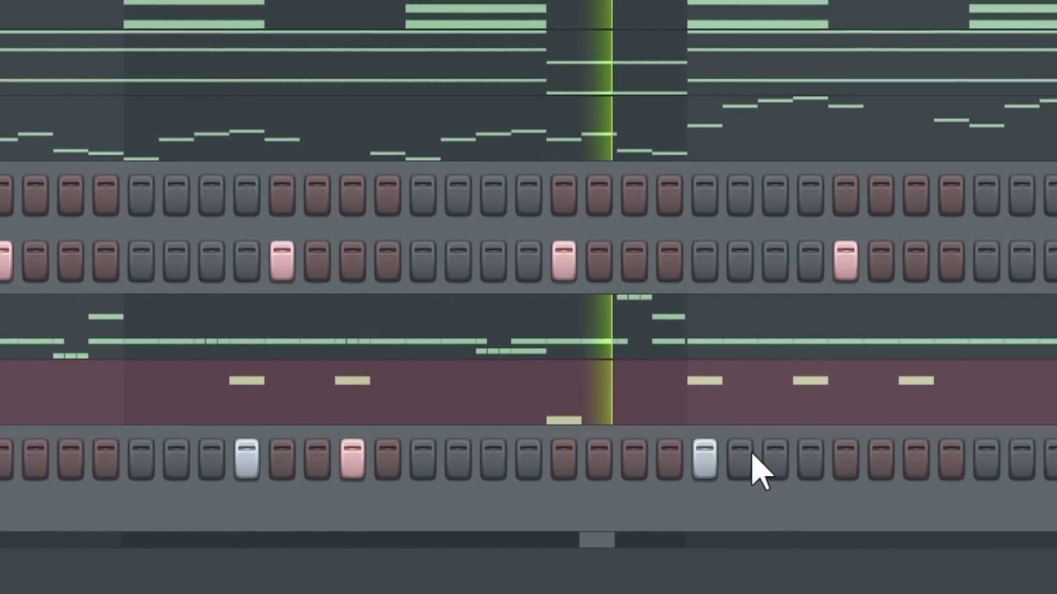
click(1044, 457)
click(1035, 456)
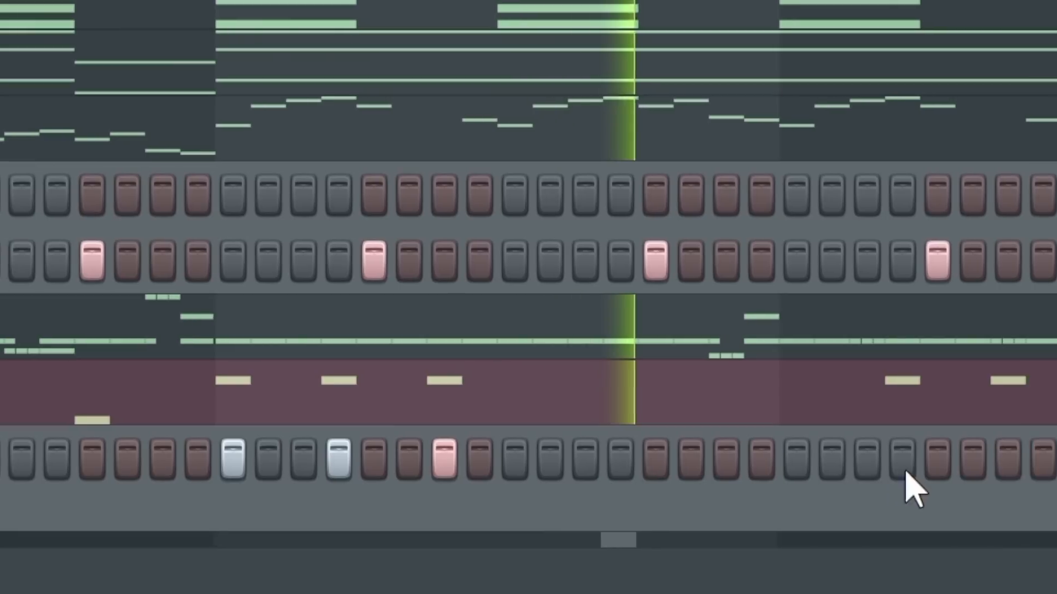
click(901, 464)
click(809, 463)
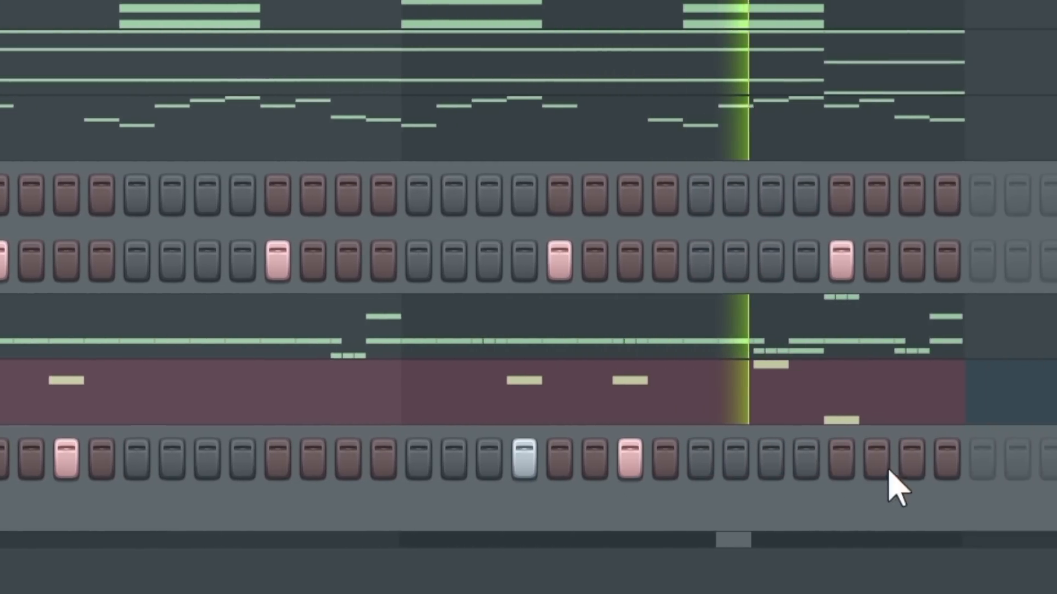
click(850, 473)
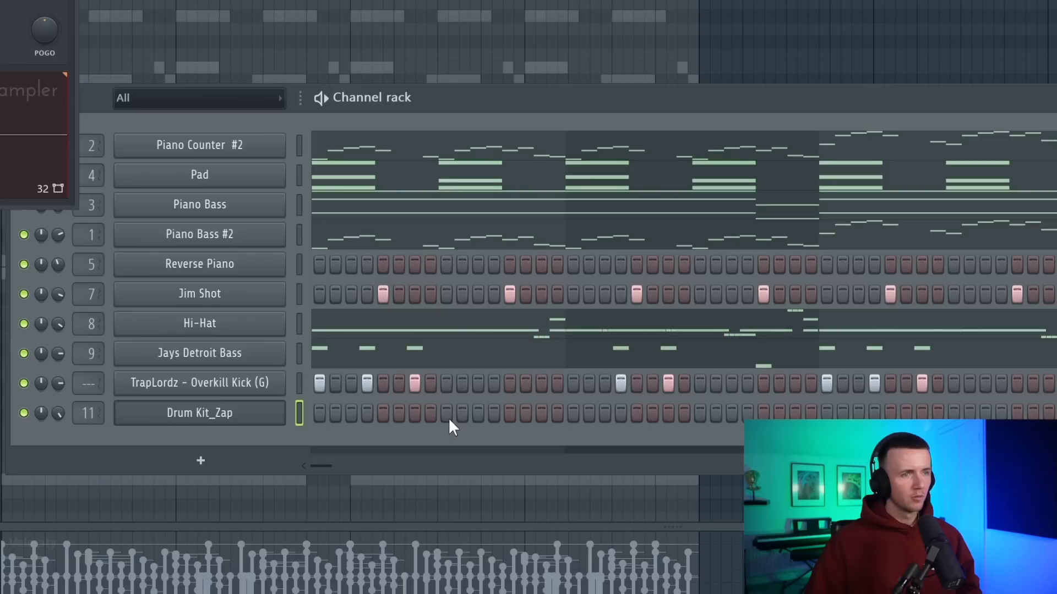
Place three consecutive zap hits on steps 10, 11 and 12 of bar 1.
drag(446, 414, 477, 418)
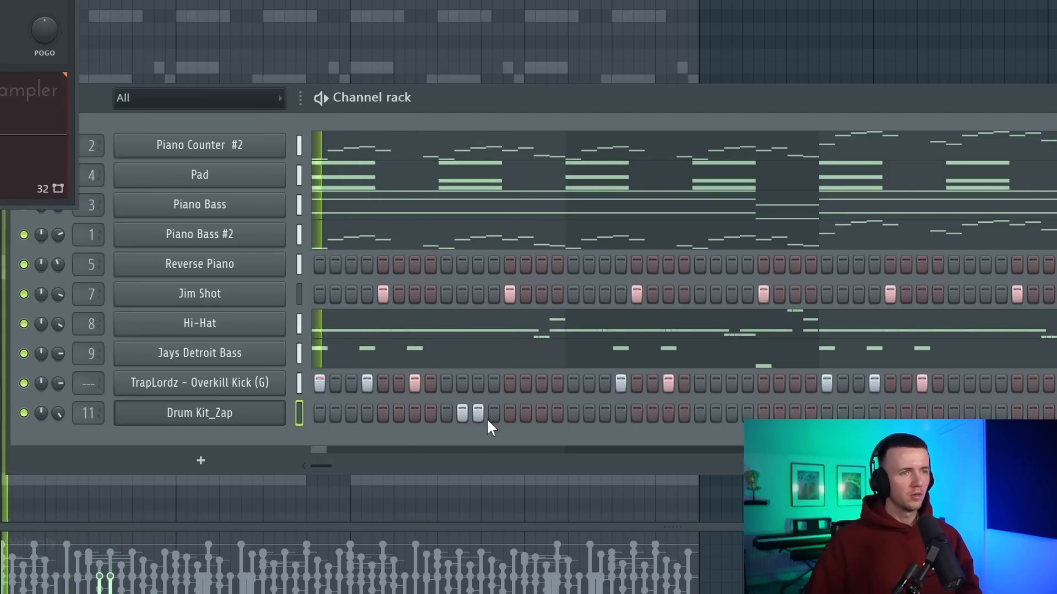
click(492, 412)
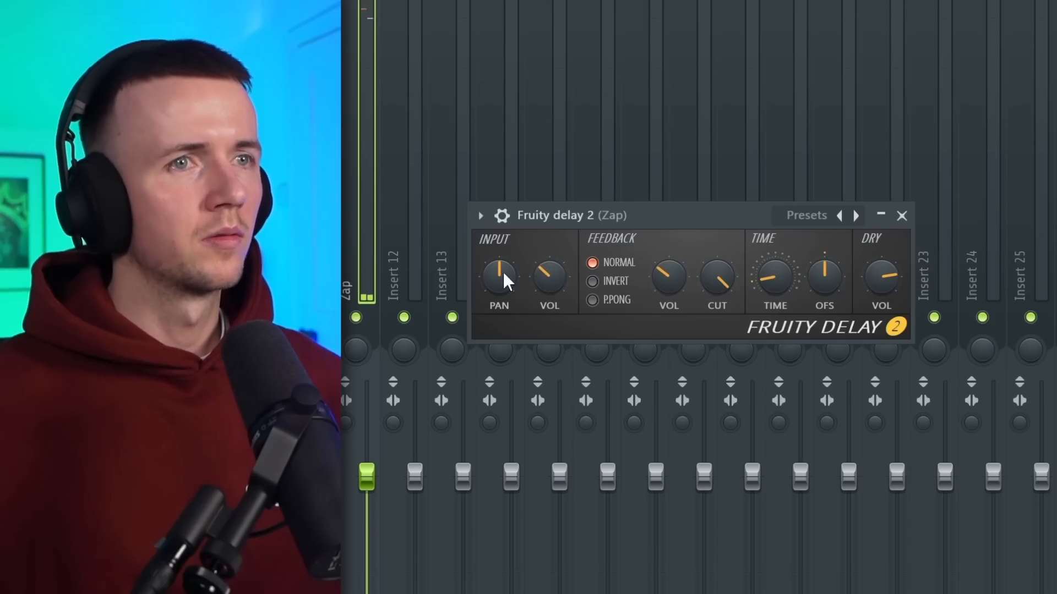
right_click(358, 317)
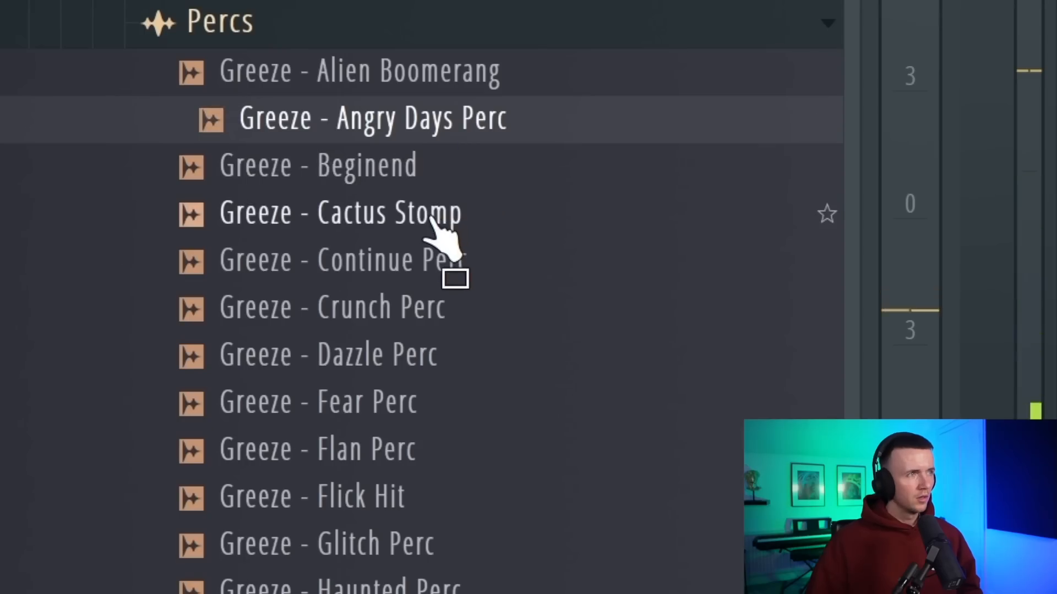
Add Greeze - Cactus Stomp with bar 1 hits on steps 1, 4 and 7, and Jay Cactus - Gassed Up Perc with hits on steps 1 and 4.
drag(432, 220, 560, 464)
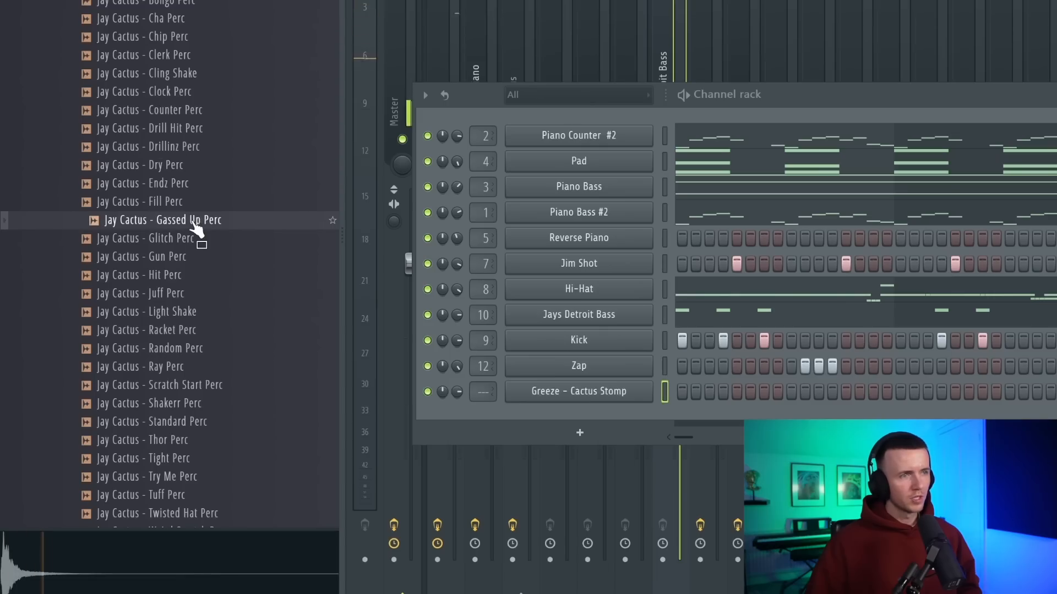
drag(608, 427, 609, 428)
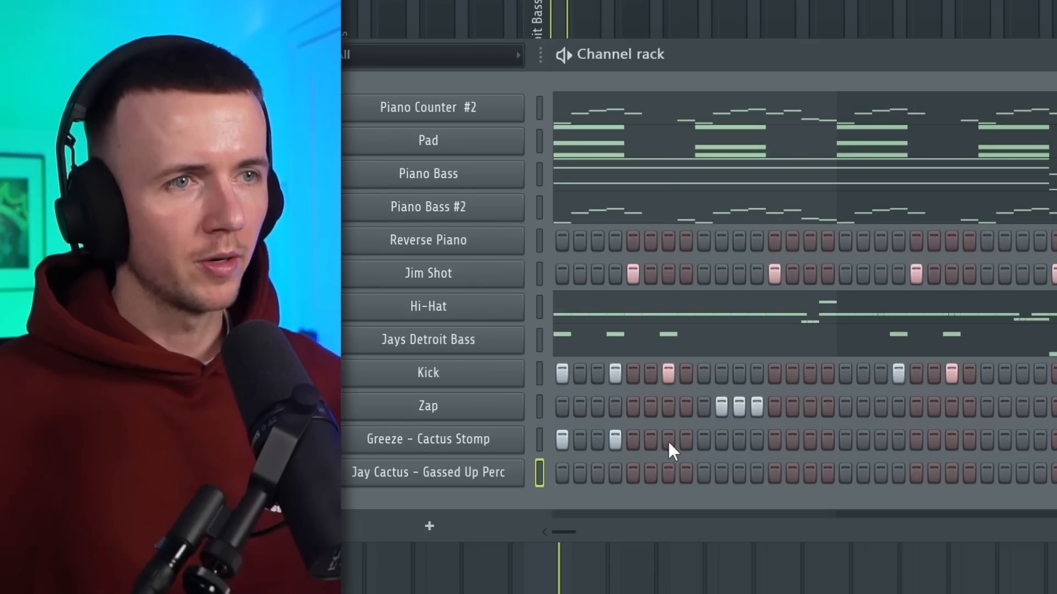
click(668, 439)
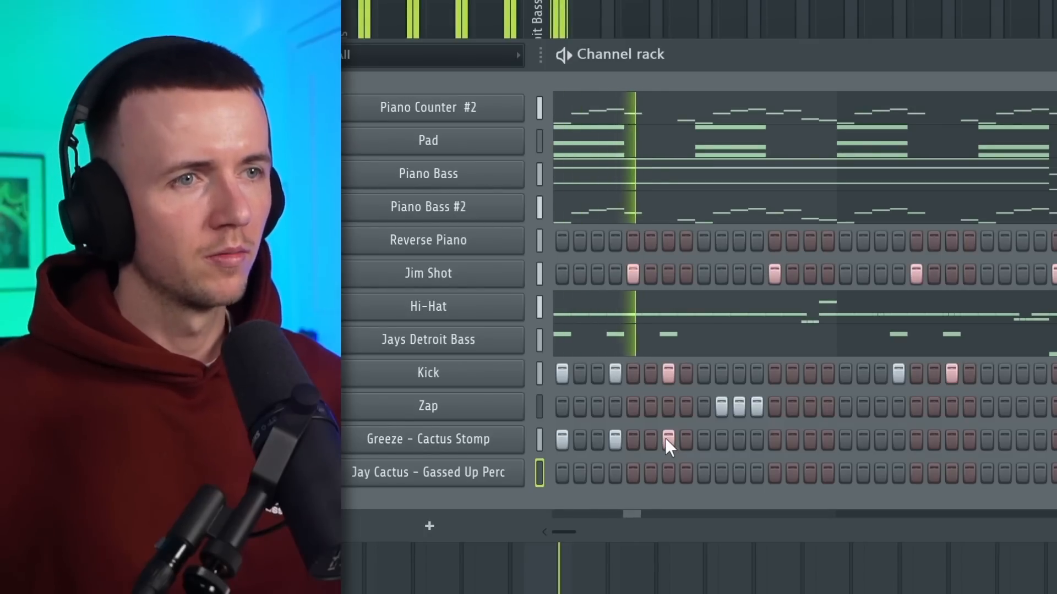
click(561, 472)
click(614, 472)
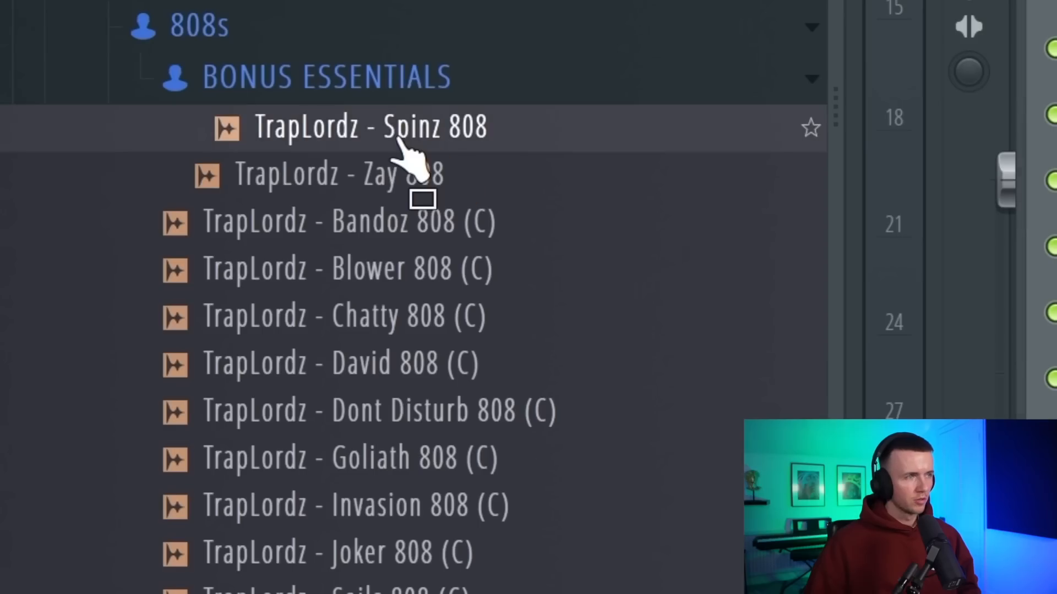
Load the TrapLordz - Spinz 808 sample as a new channel and raise the fade-out in its precomputed effects.
drag(406, 154, 538, 432)
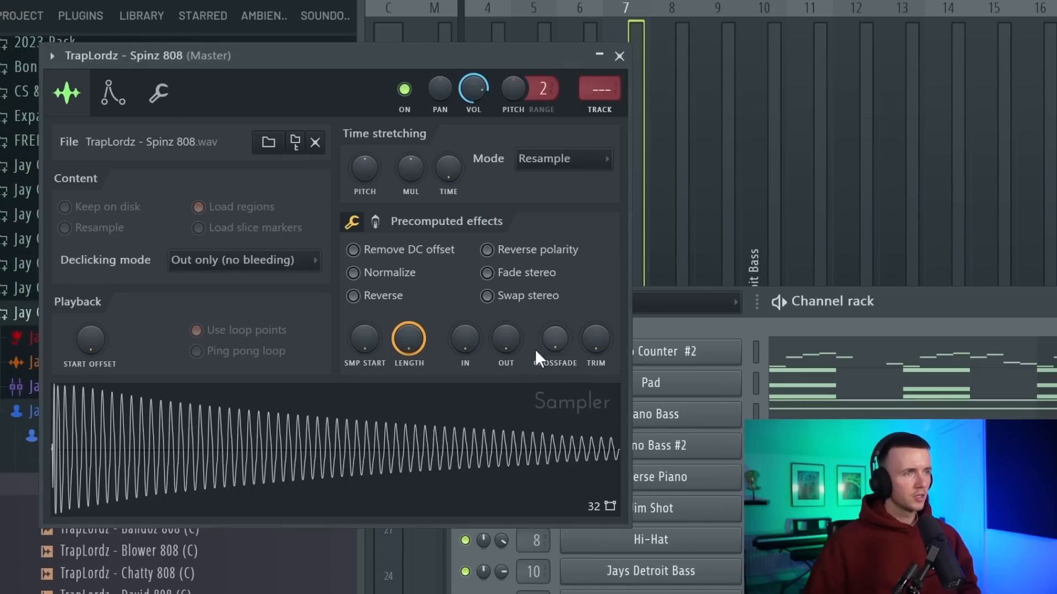
drag(506, 339, 506, 325)
click(376, 221)
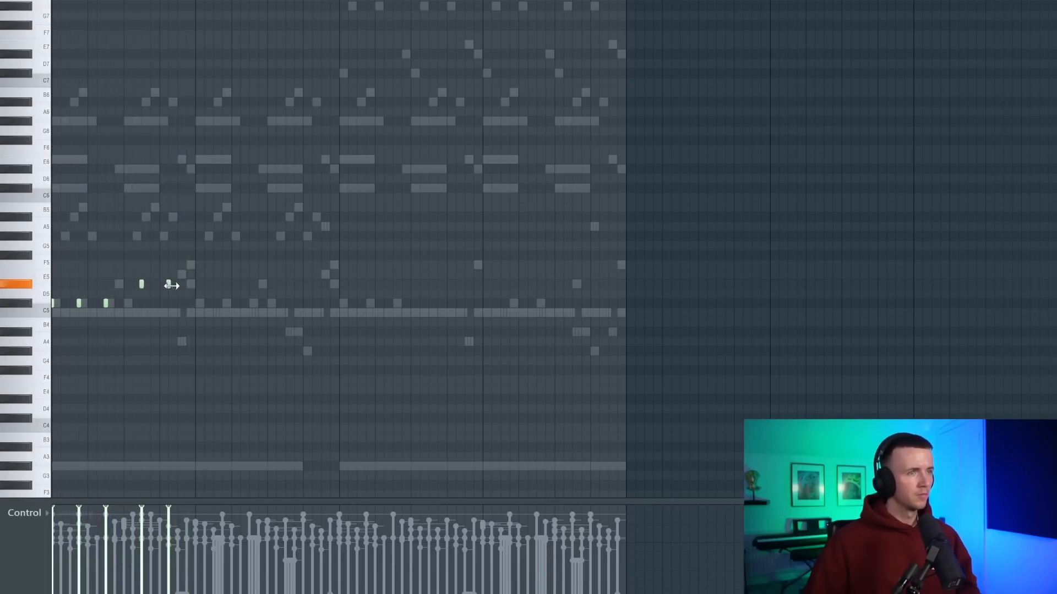
Duplicate the bar 1 808 pattern into bar 2 and lower the last two notes of bar 2 to A#4.
drag(50, 2, 288, 4)
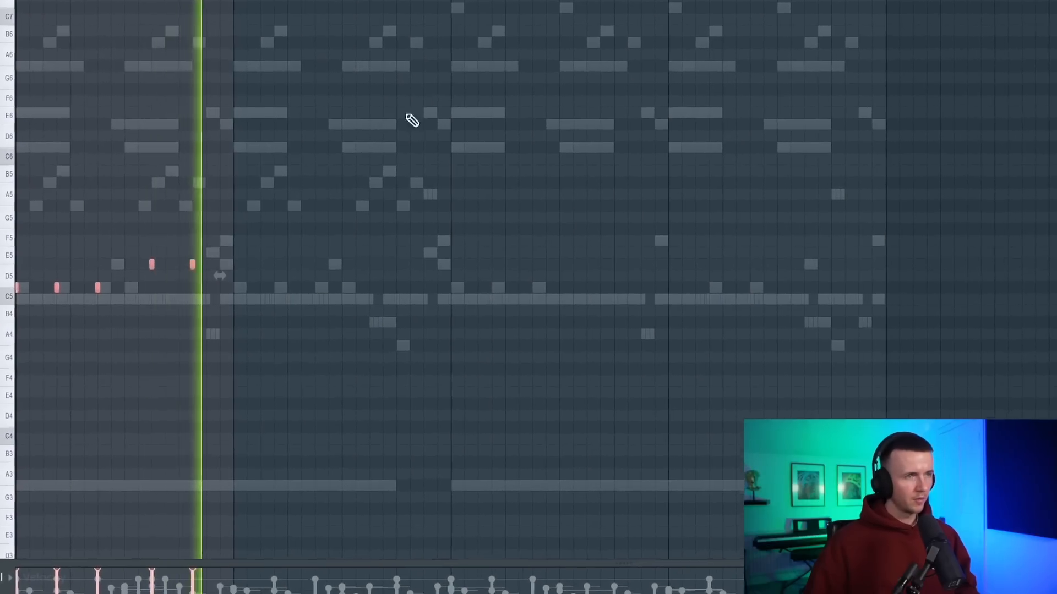
key(ctrl+b)
drag(339, 235, 436, 280)
key(shift+Down)
key(shift+Down)
key(shift+Down)
key(shift+Down)
key(shift+Down)
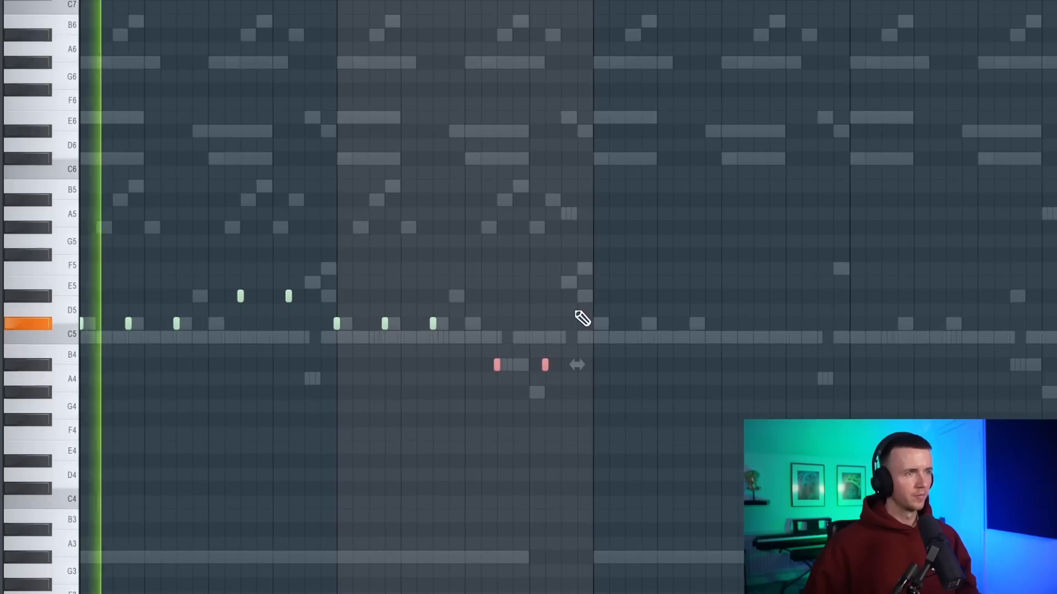
Duplicate the two-bar 808 pattern into bars 3 and 4 and add a short A#5 note on step 16 of bar 2.
key(ctrl+a)
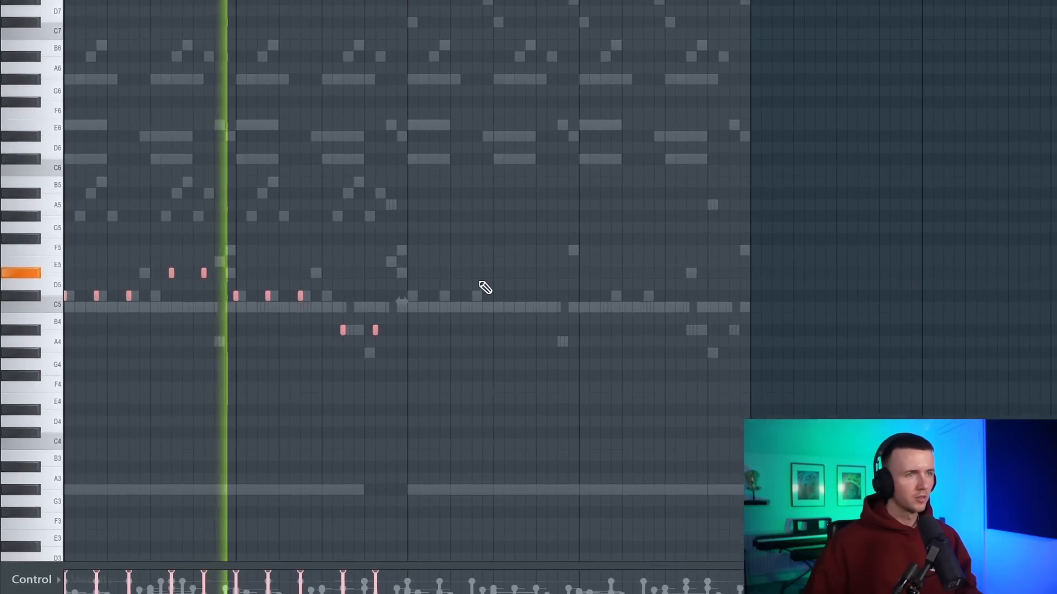
key(ctrl+d)
scroll(385, 275, down, 2)
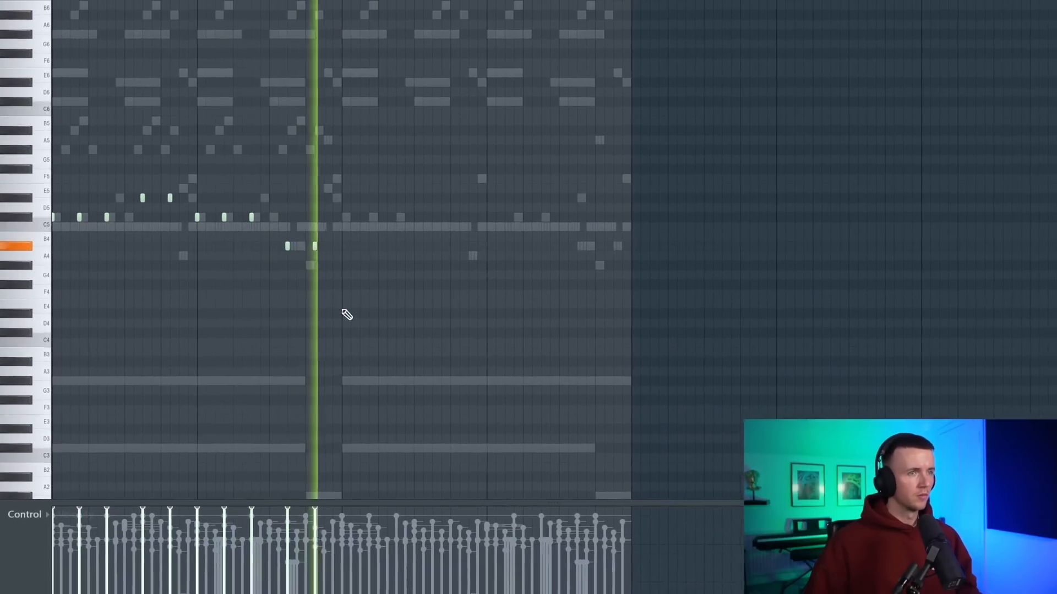
click(330, 246)
double_click(506, 184)
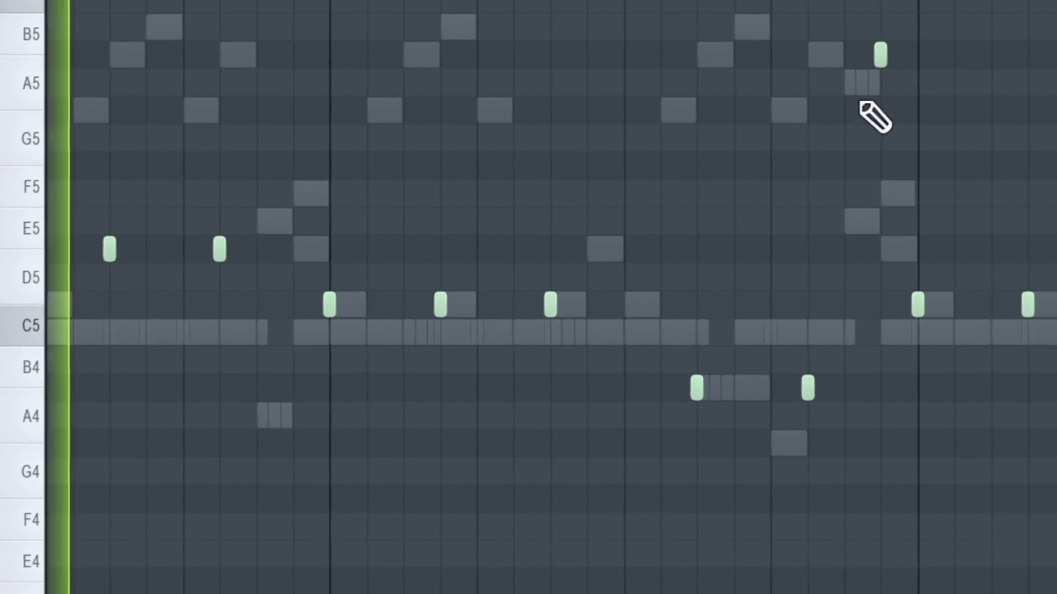
Turn the A#5 808 note at the end of bar 2 into a slightly longer slide note.
scroll(918, 91, up, 2)
drag(932, 59, 951, 59)
drag(747, 37, 755, 37)
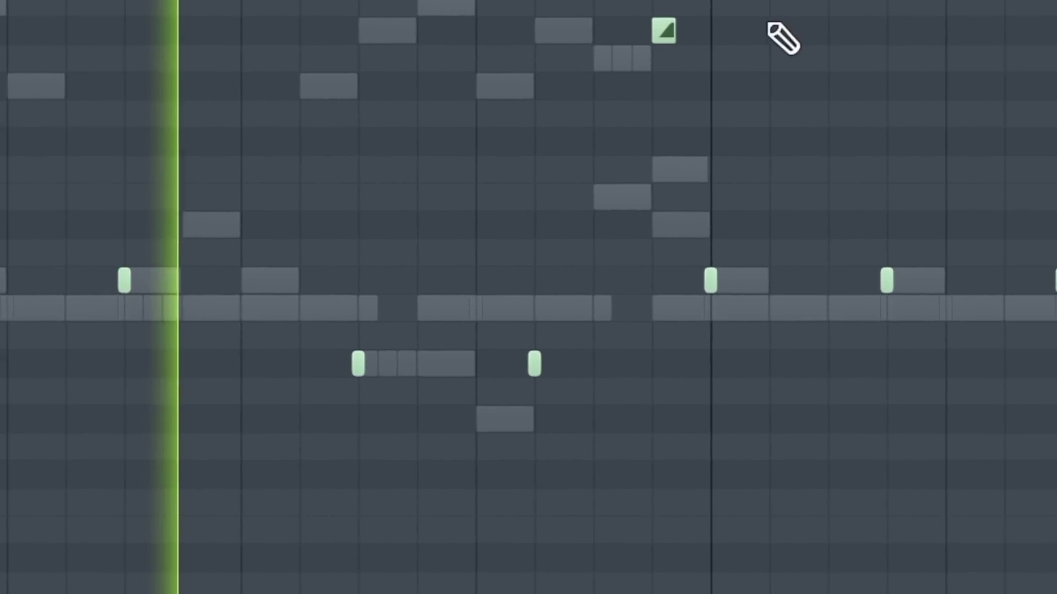
scroll(787, 4, down, 2)
scroll(778, 1, down, 3)
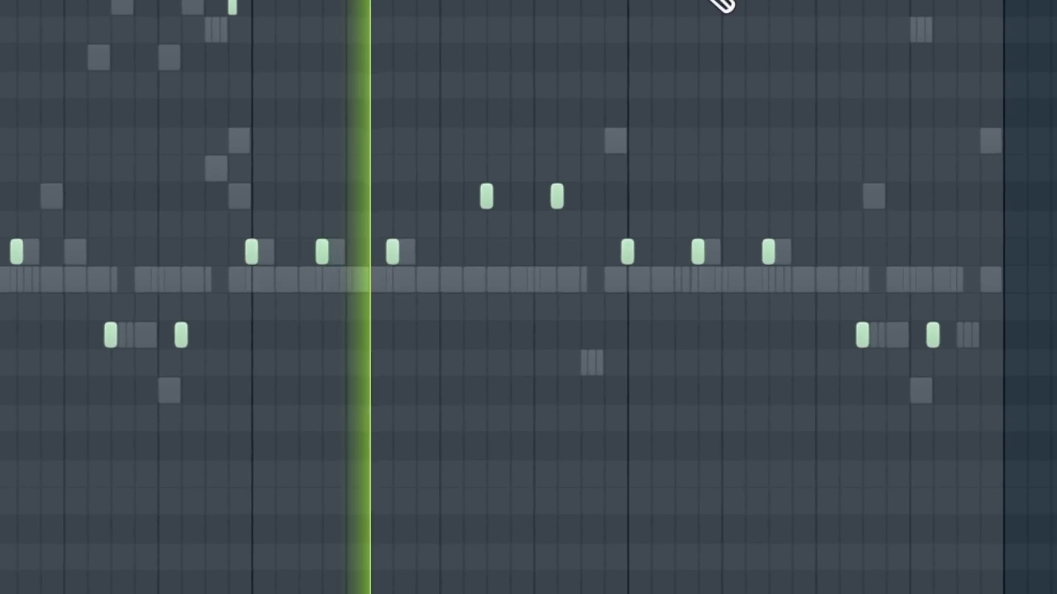
scroll(886, 330, up, 2)
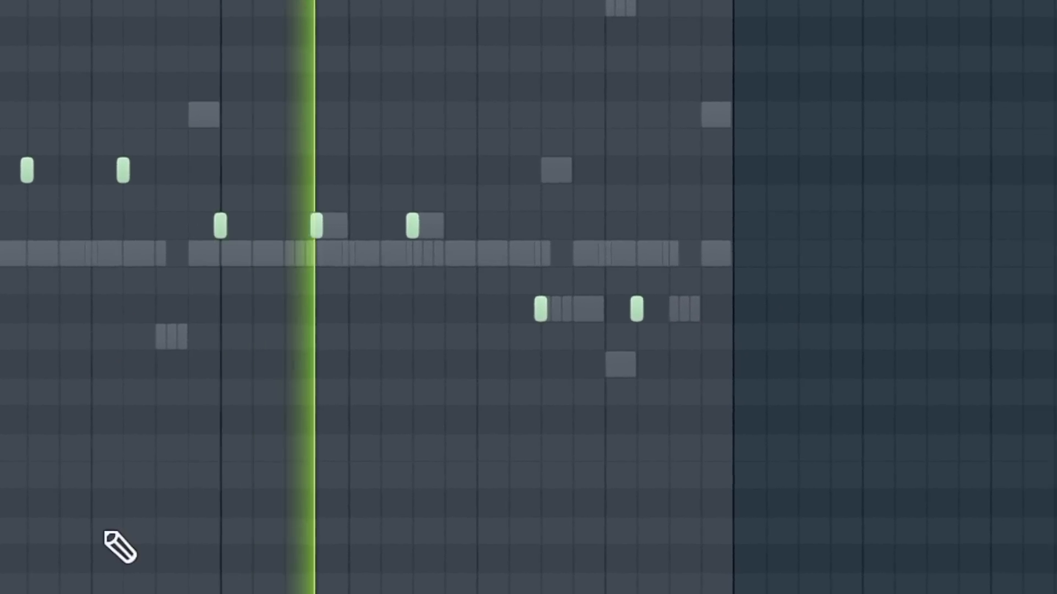
scroll(771, 330, down, 2)
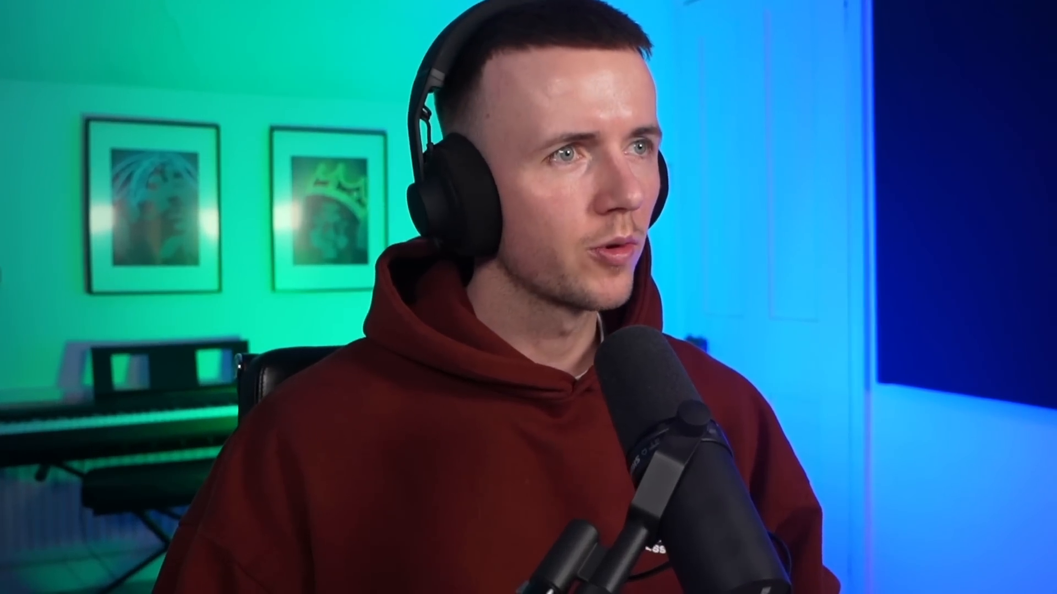
Duplicate the four-bar block of all playlist tracks until the arrangement fills bars 1 to 24.
drag(55, 42, 219, 213)
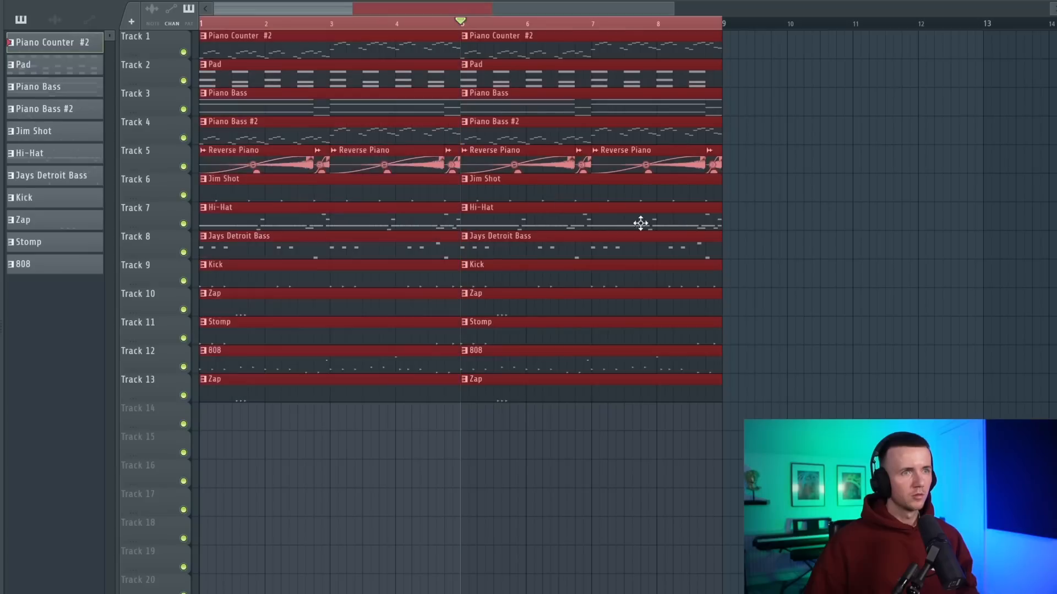
key(ctrl+b)
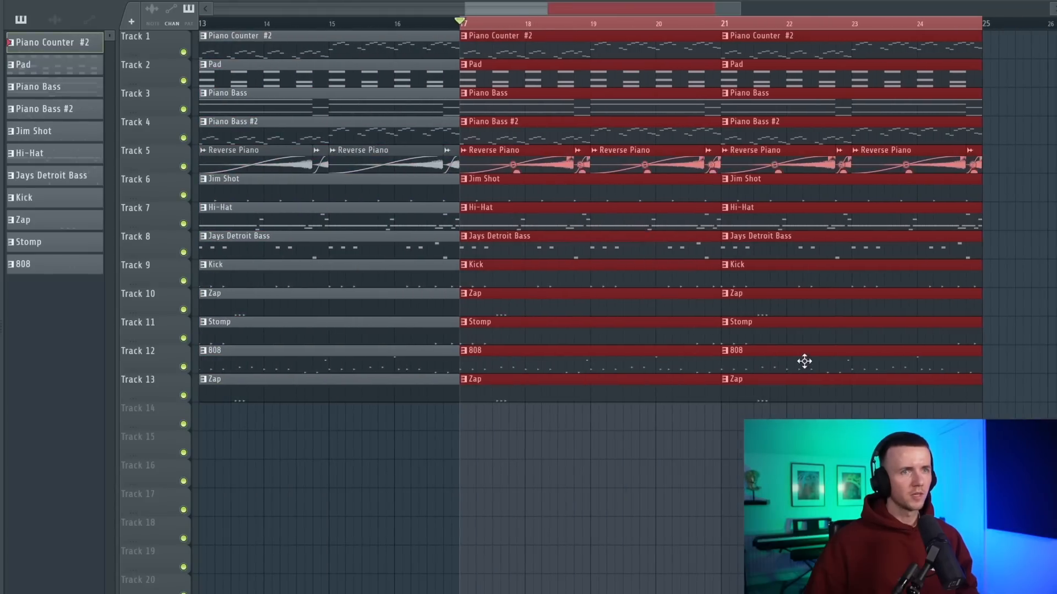
Delete every clip in bars 1 to 4 except Piano Bass and Piano Bass #2.
scroll(243, 247, down, 3)
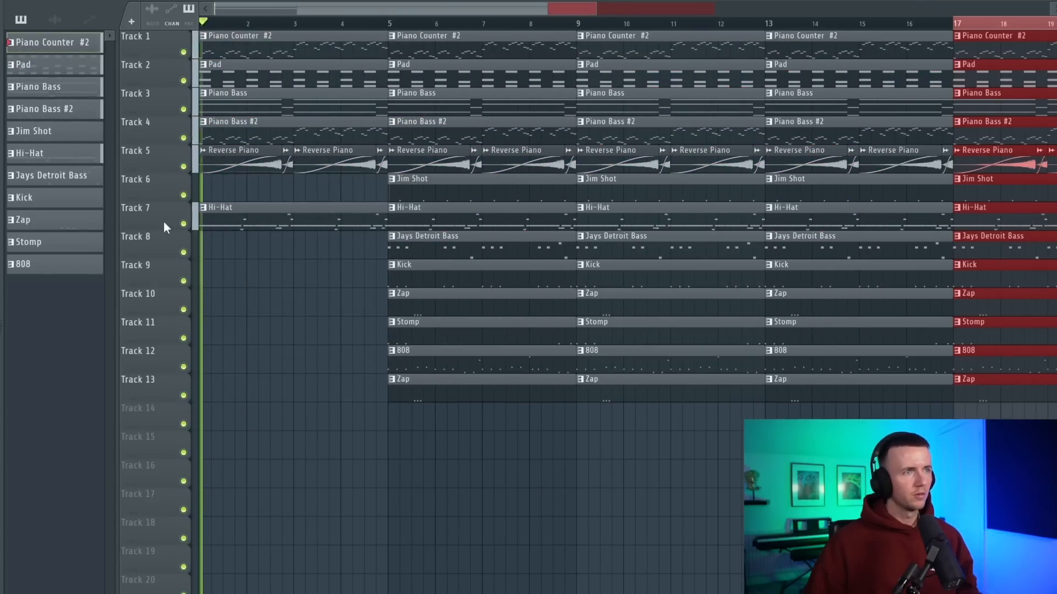
scroll(163, 227, up, 3)
right_click(744, 329)
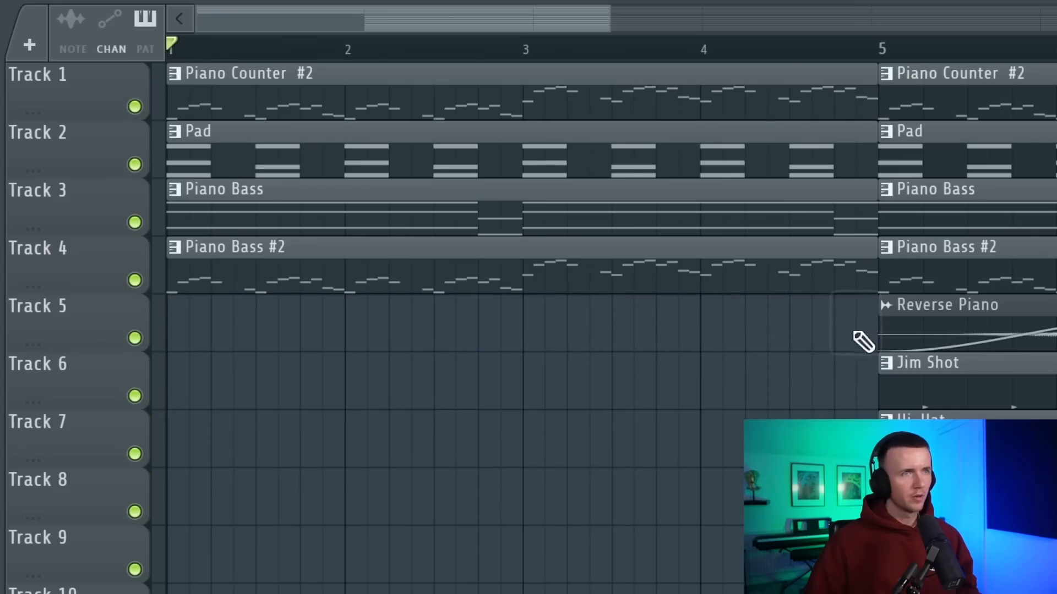
right_click(365, 163)
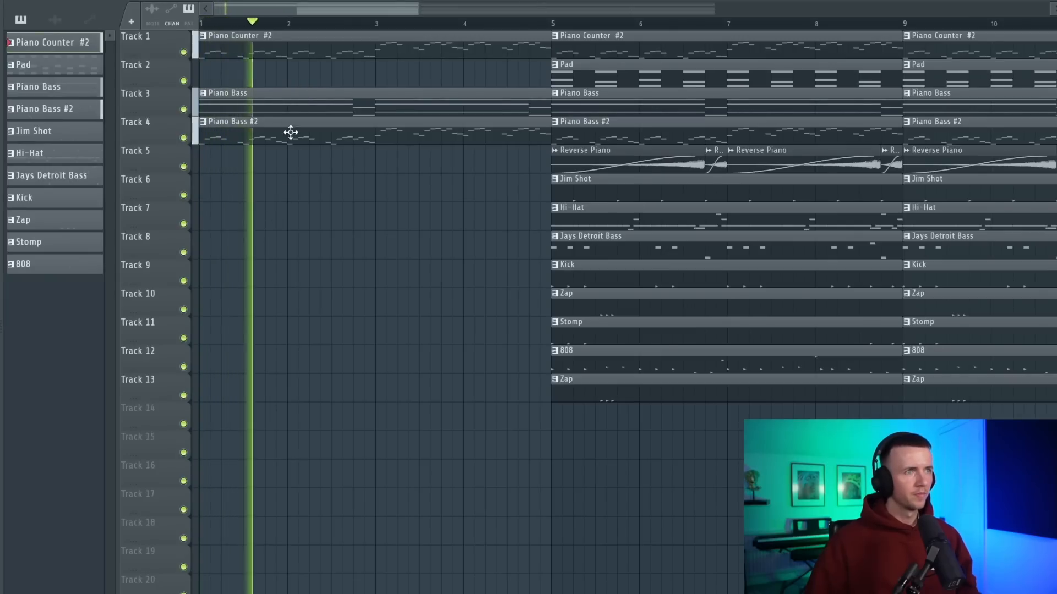
key(space)
Select the time range of the whole arrangement, bars 1 to 24.
scroll(276, 59, down, 3)
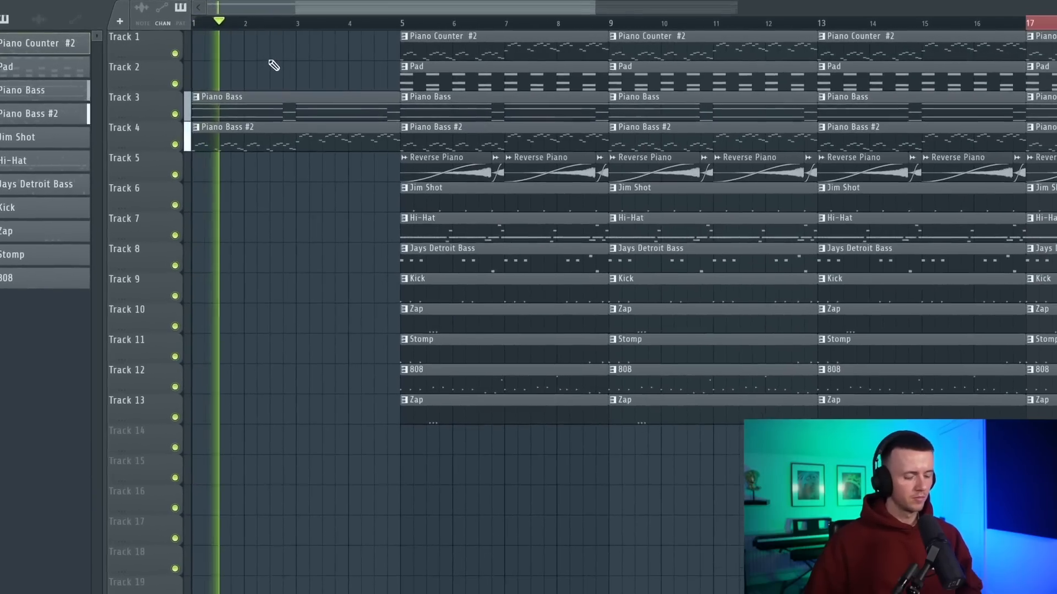
scroll(263, 274, down, 2)
key(ctrl+a)
key(ctrl+Return)
Delete every clip in bars 5 to 8 except Piano Bass, Piano Bass #2, Jim Shot and Hi-Hat.
right_click(263, 274)
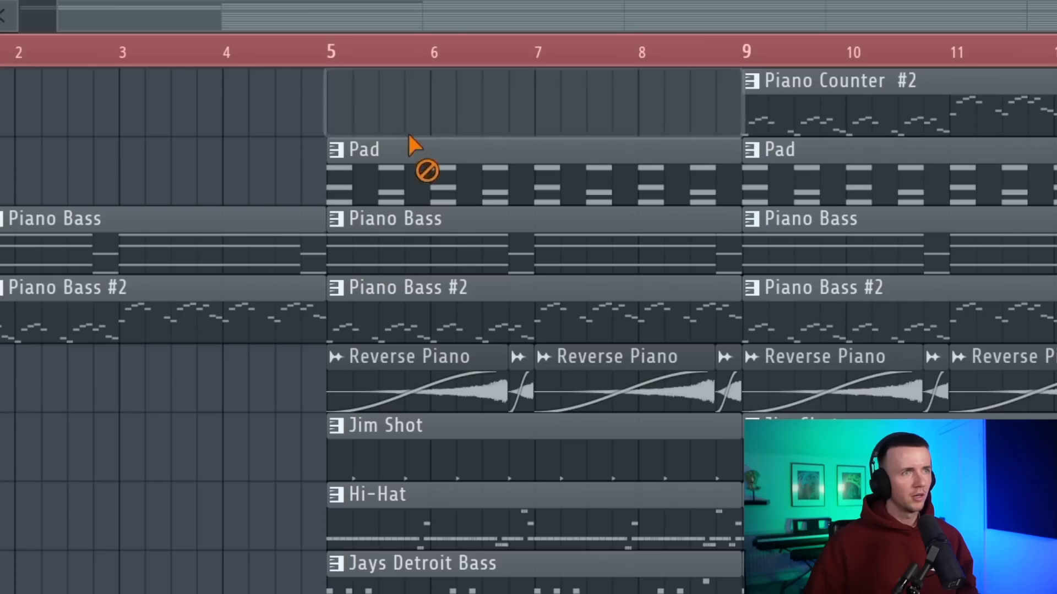
right_click(420, 159)
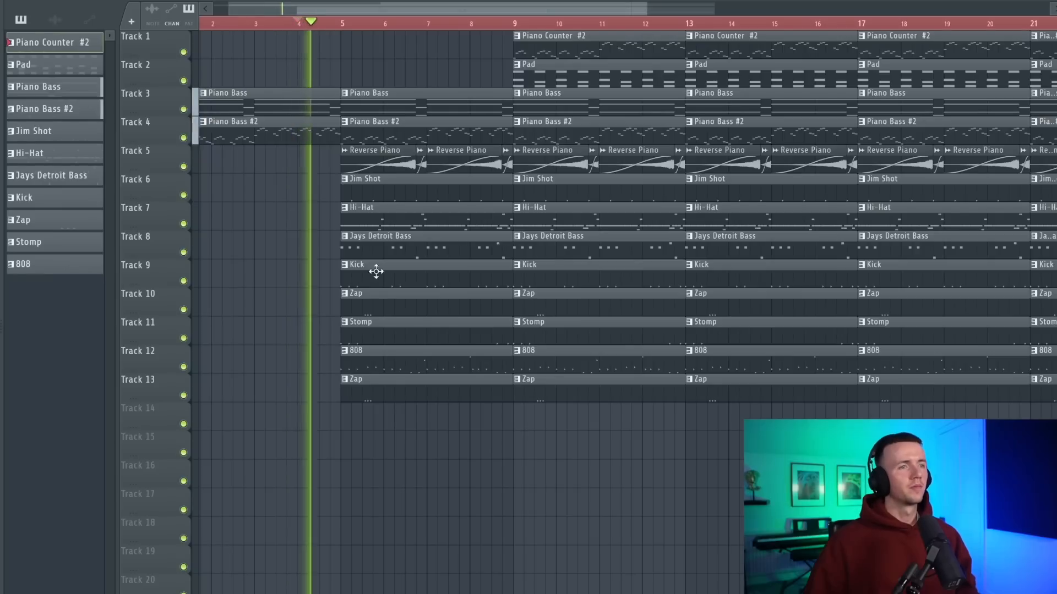
right_click(387, 268)
scroll(372, 232, down, 2)
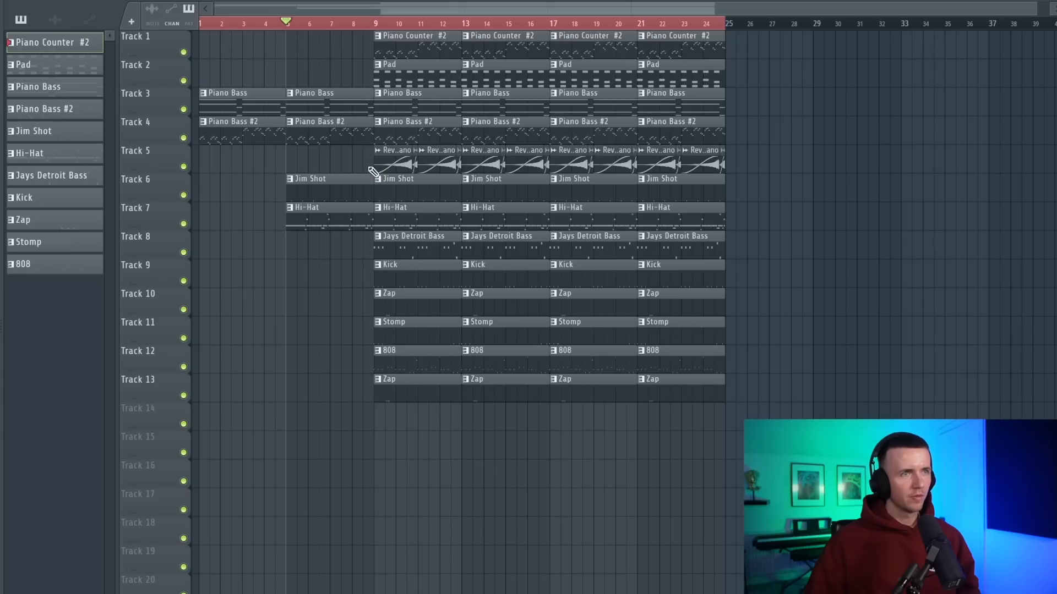
scroll(262, 391, up, 2)
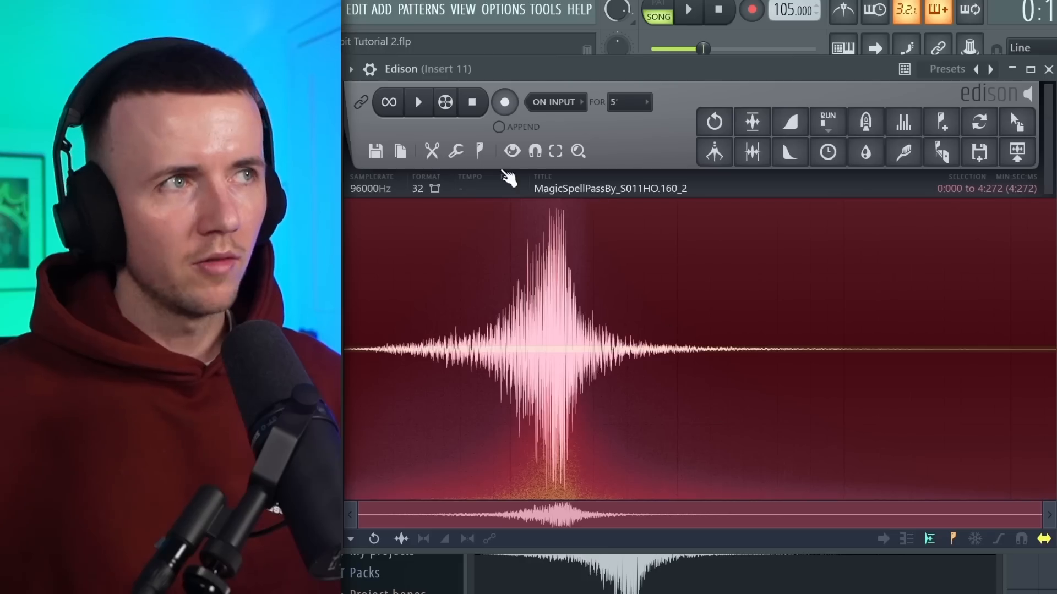
Add a marker to the MagicSpellPassBy riser sample in Edison and close the editor.
click(480, 151)
click(557, 394)
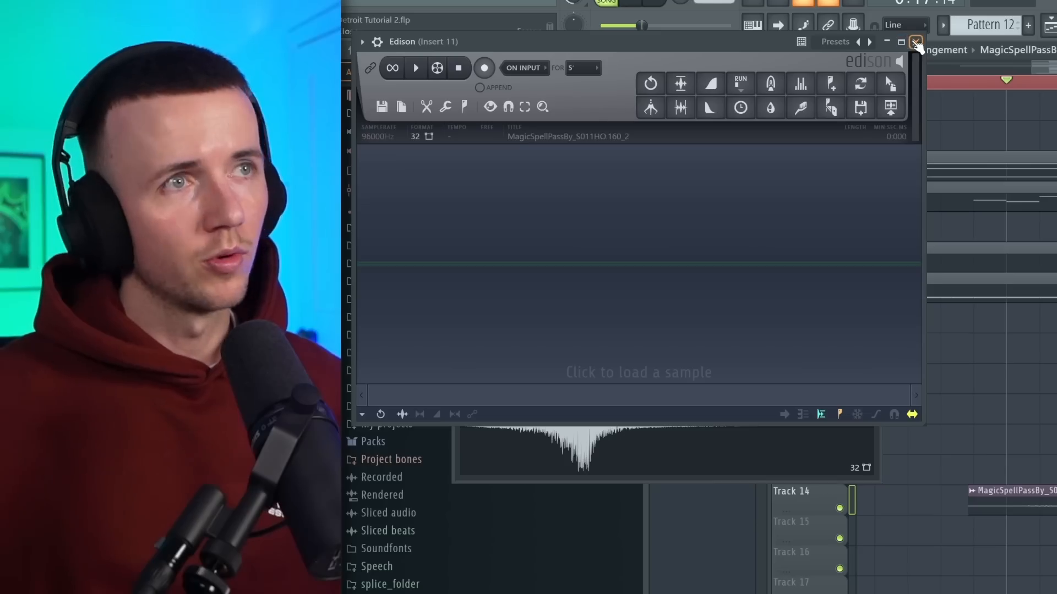
click(915, 43)
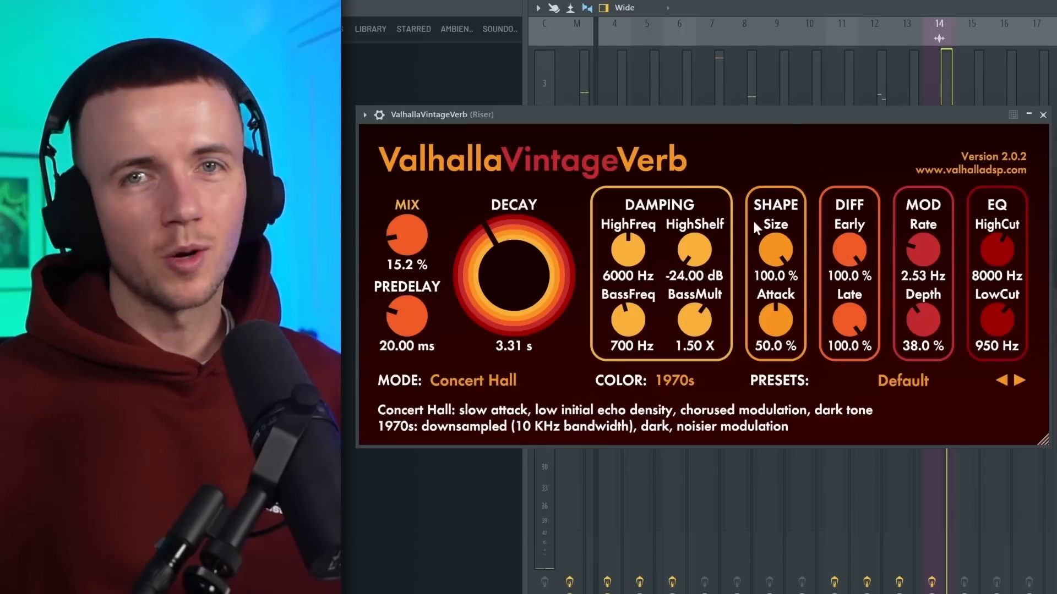
Raise the ValhallaVintageVerb mix on the Riser and place the MagicSpellPassBy clip on Track 14 so its peak meets bar 9.
drag(407, 235, 414, 214)
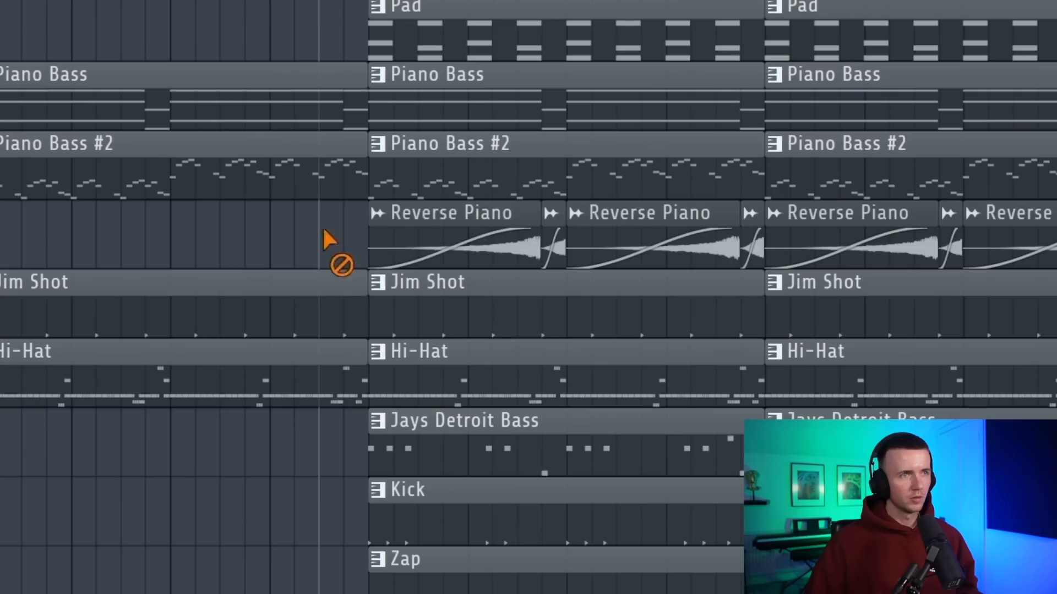
drag(324, 228, 723, 239)
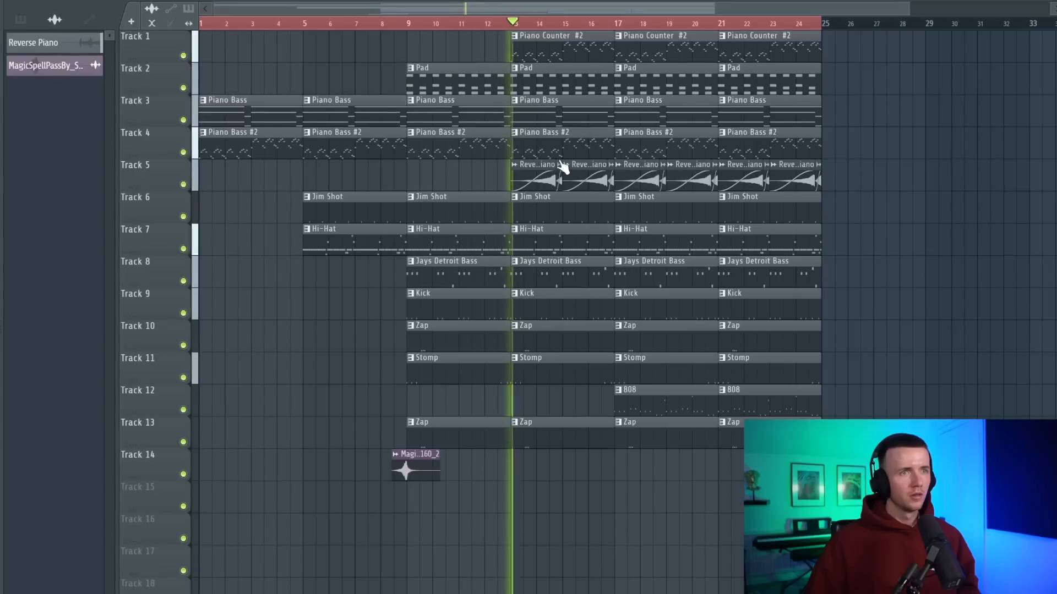
scroll(566, 170, down, 2)
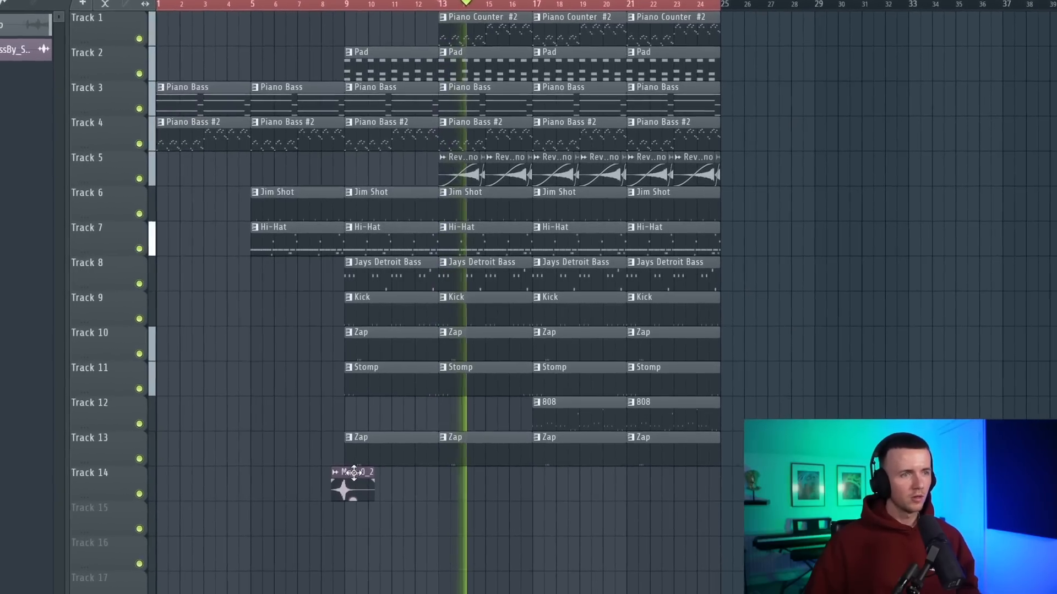
Copy the MagicSpellPassBy riser clip along Track 14 so its peak meets the start of bar 17.
drag(370, 463, 553, 453)
scroll(715, 314, up, 4)
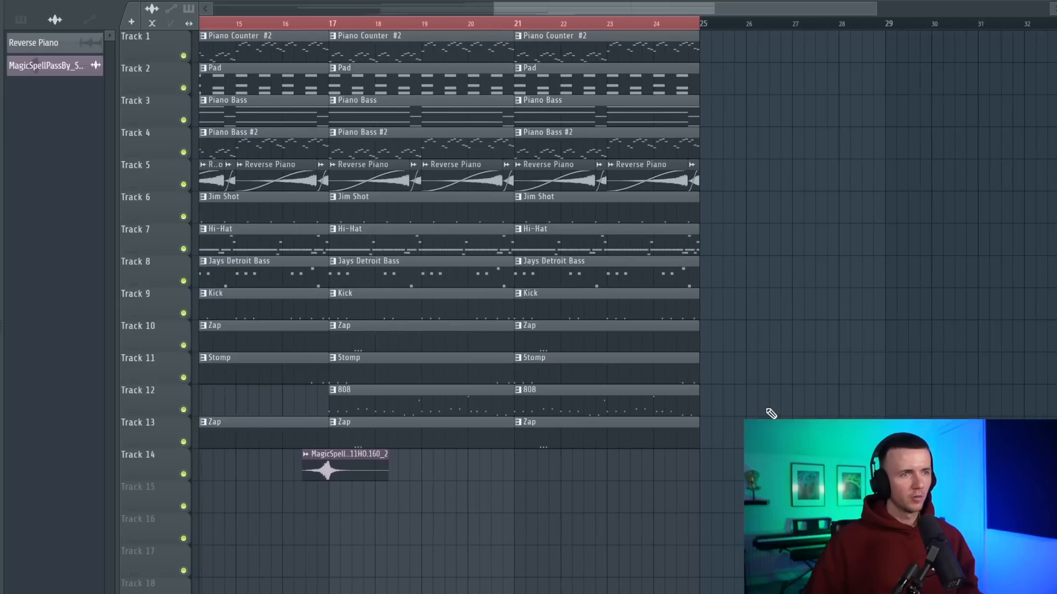
scroll(768, 413, down, 1)
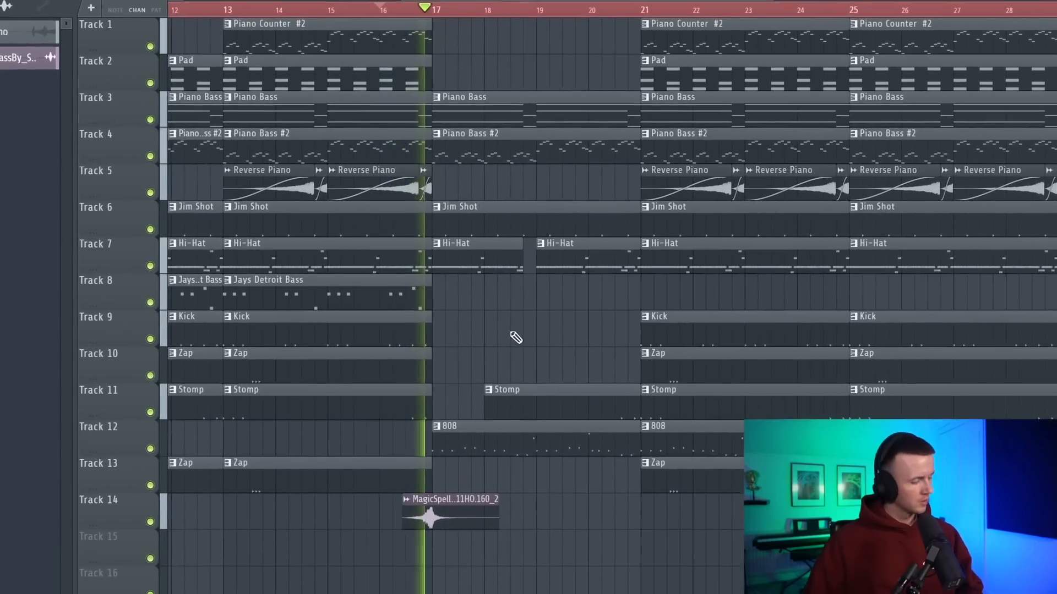
Play the arrangement from bar 25.
scroll(513, 329, down, 3)
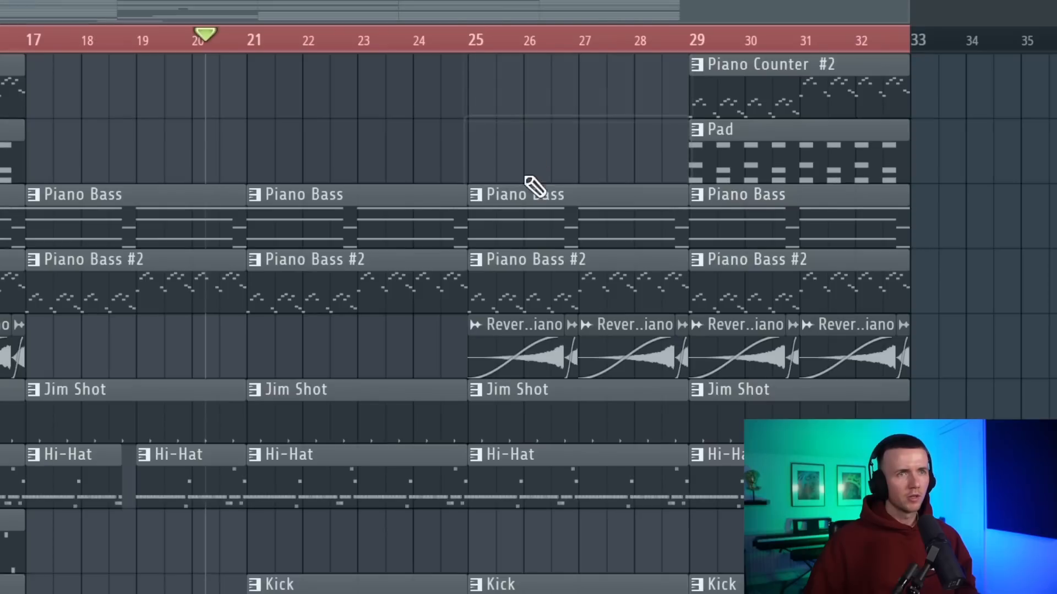
click(670, 23)
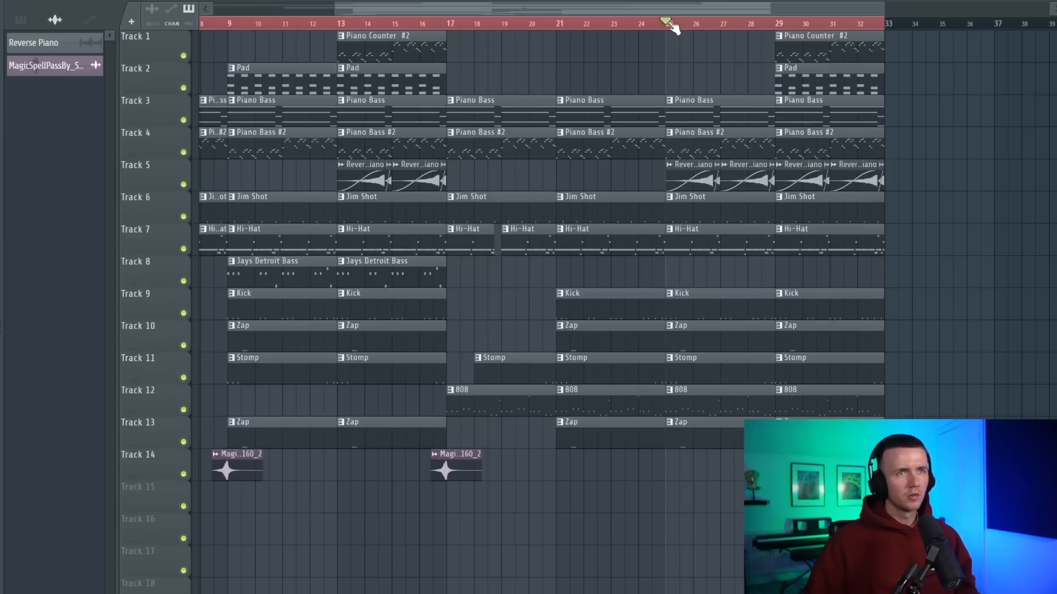
key(space)
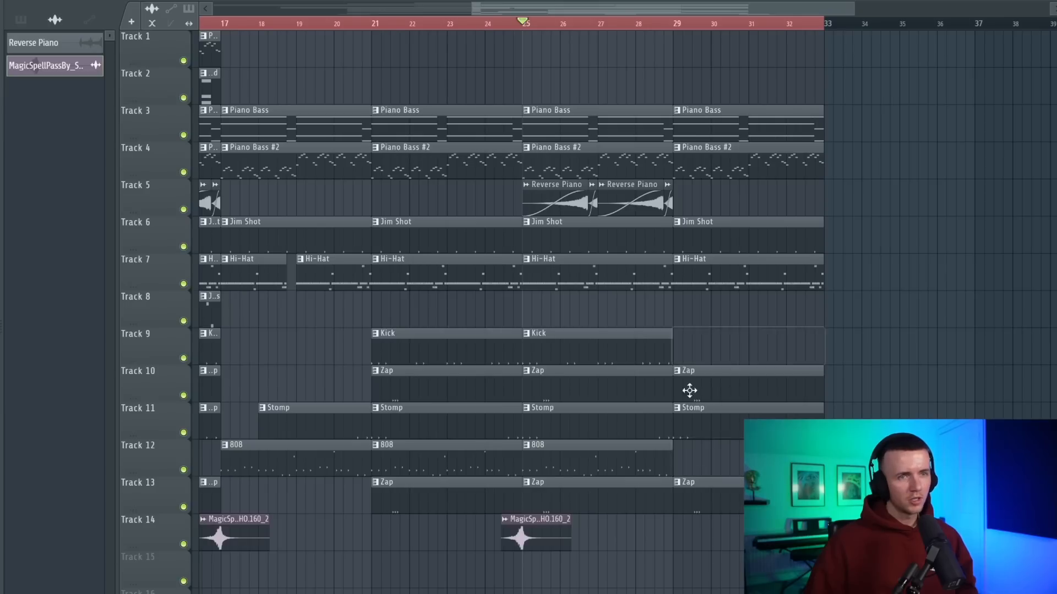
Extend the last 808 clip on Track 12 about half a bar past bar 29 and listen to the transition.
drag(671, 453, 690, 453)
double_click(659, 446)
click(179, 270)
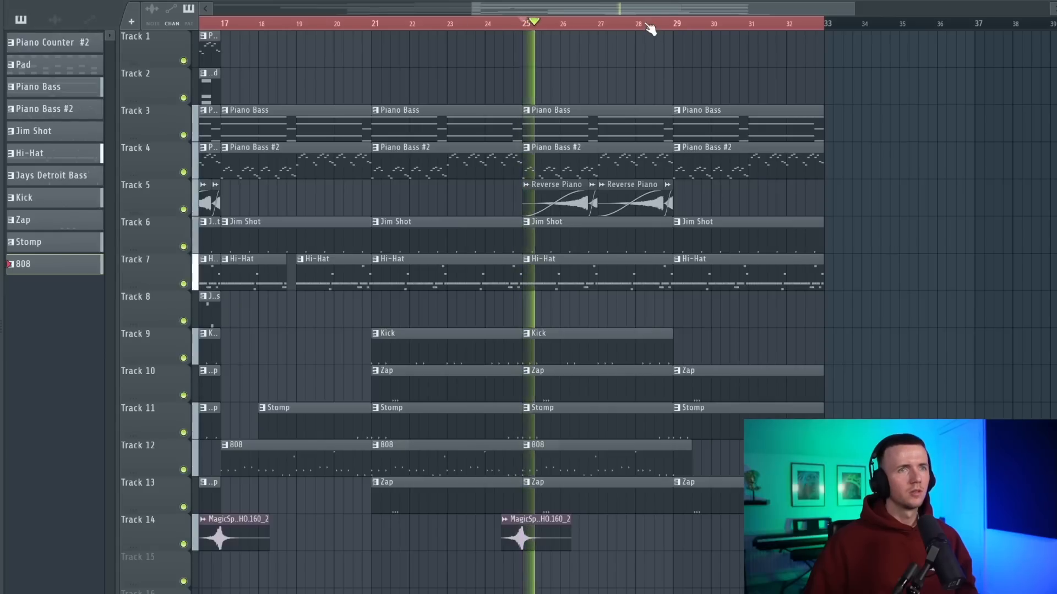
scroll(655, 236, down, 3)
scroll(761, 271, down, 3)
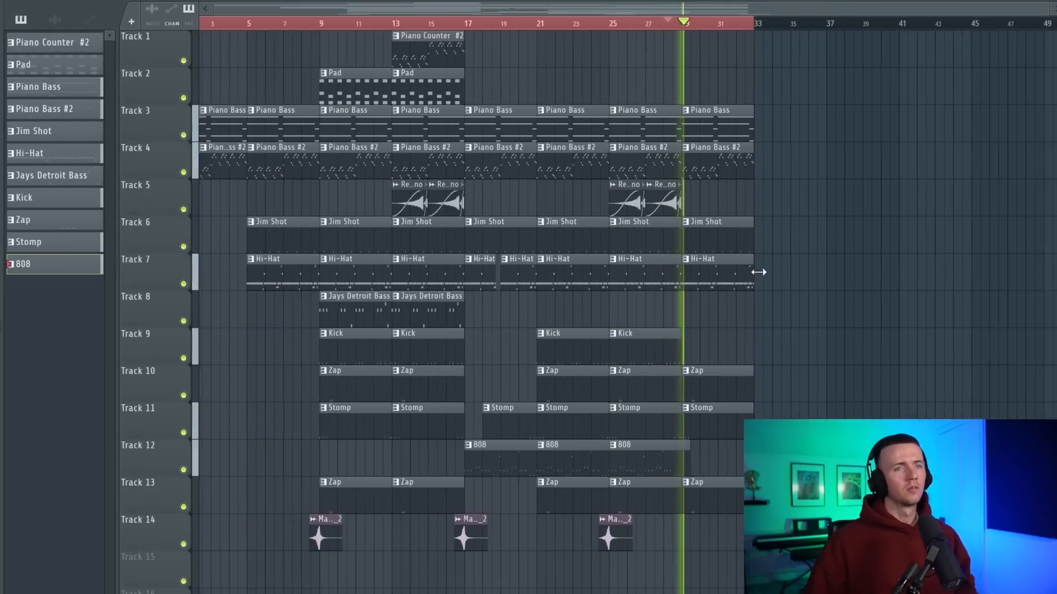
Trim the end of the last Jim Shot clip before bar 33 and delete the Zap and Stomp clips in bars 31 to 32 on Tracks 10 and 11.
key(ctrl+a)
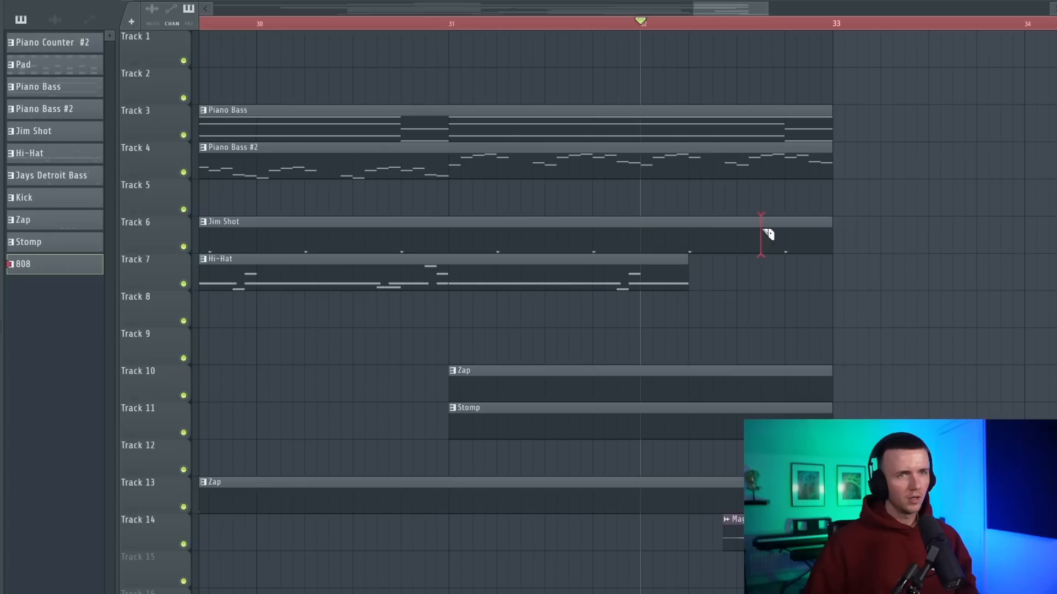
drag(831, 236, 759, 237)
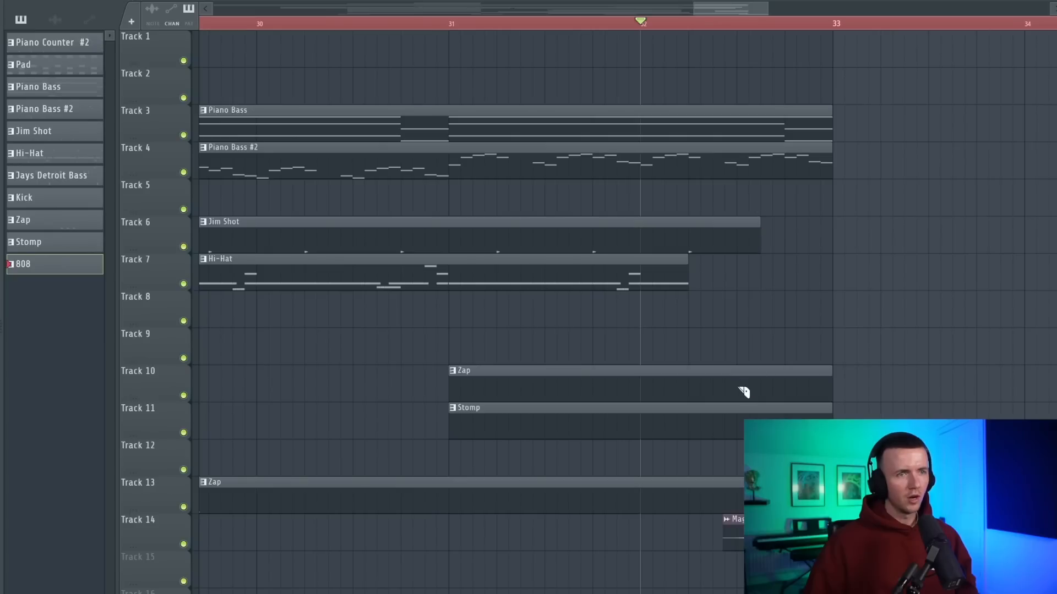
drag(830, 384, 735, 385)
key(space)
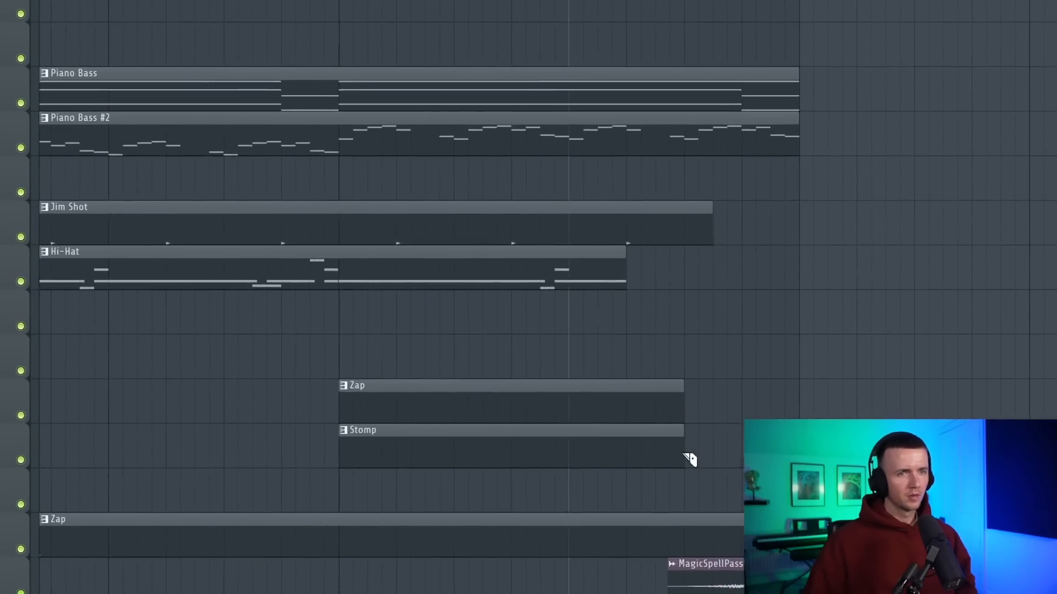
right_click(646, 422)
right_click(600, 410)
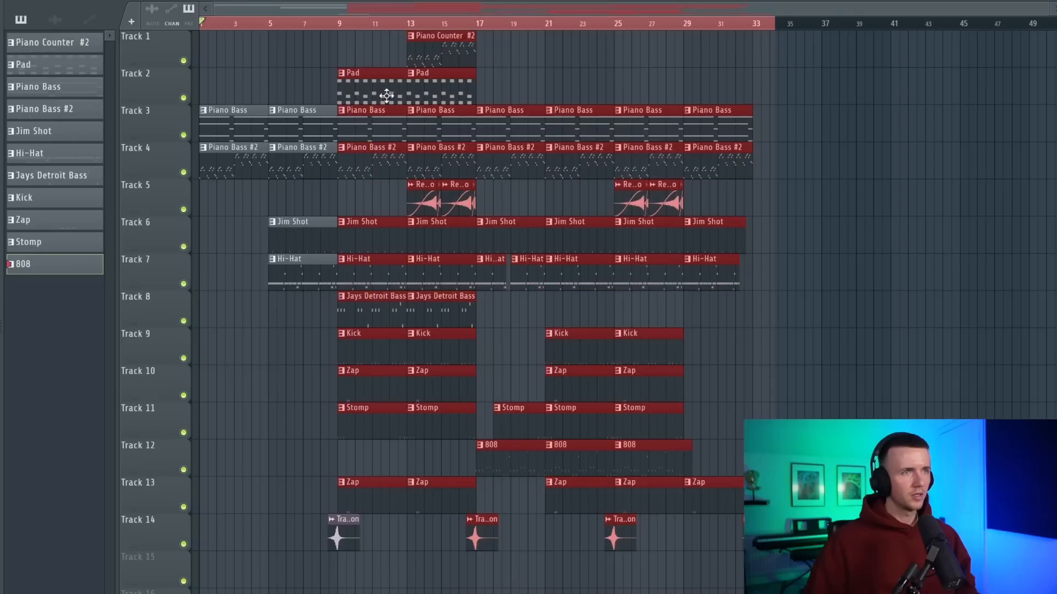
Duplicate the selected arrangement section from bar 9 to bar 33 and cut off the end of the Piano Bass clip just before bar 33.
drag(387, 97, 793, 101)
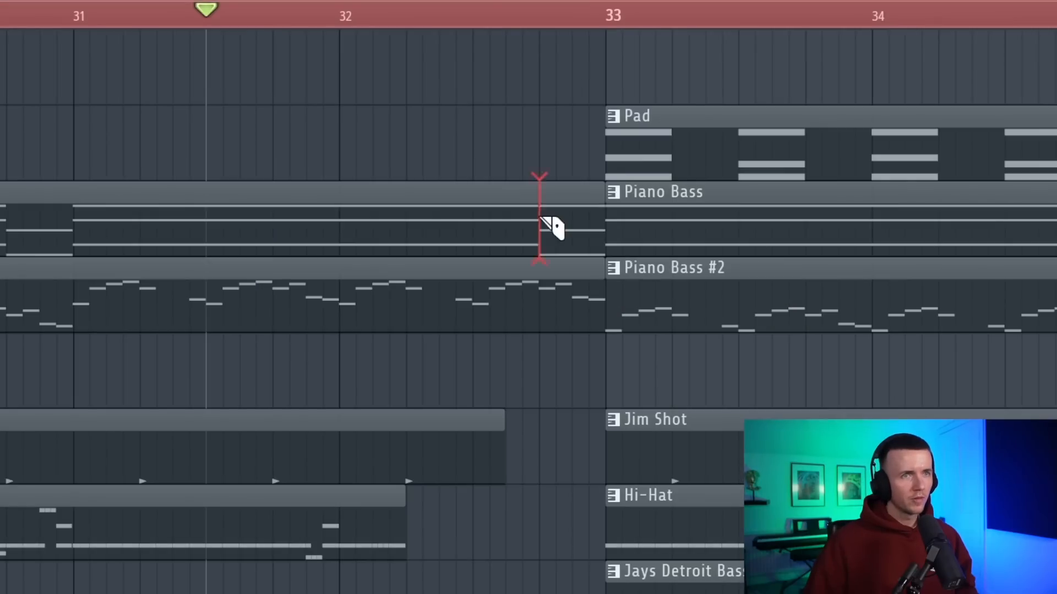
right_click(539, 218)
key(space)
scroll(516, 402, down, 9)
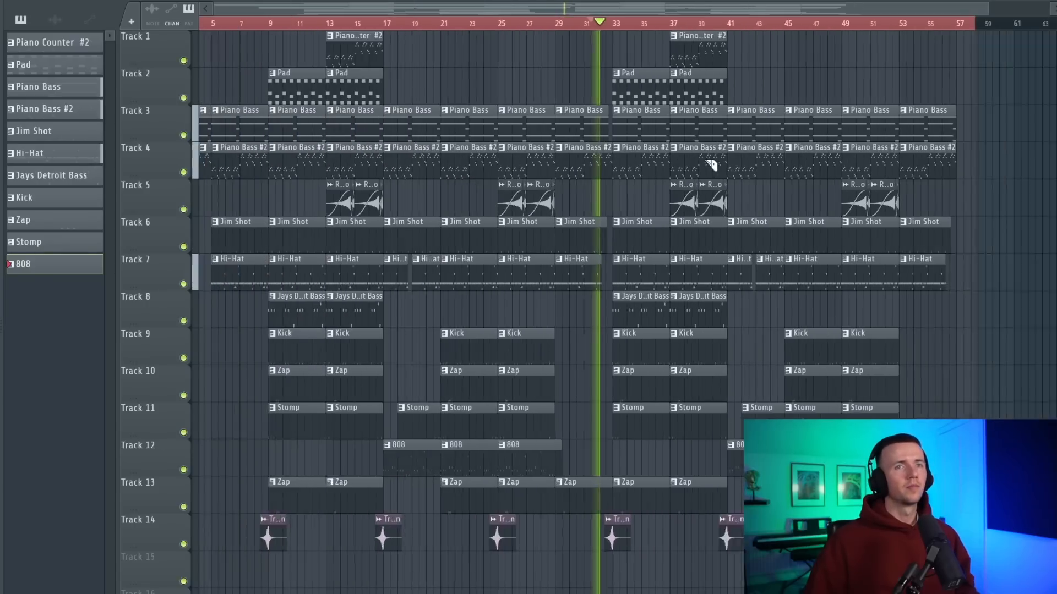